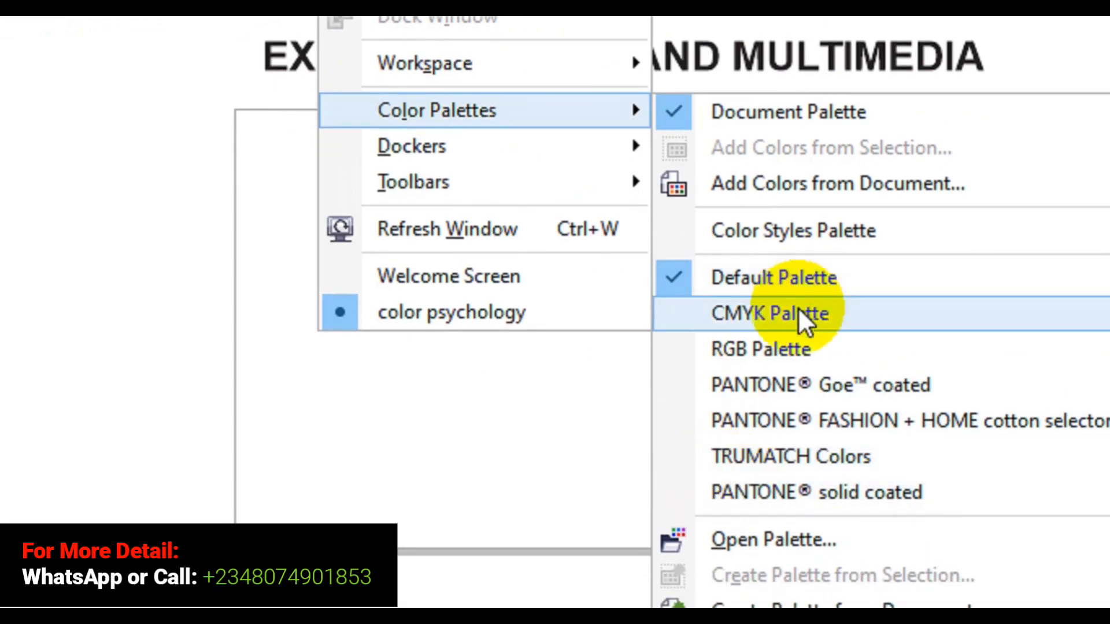
- Display the CMYK Palette and dock it as a horizontal strip above the drawing window, under the property bar
left_click(799, 311)
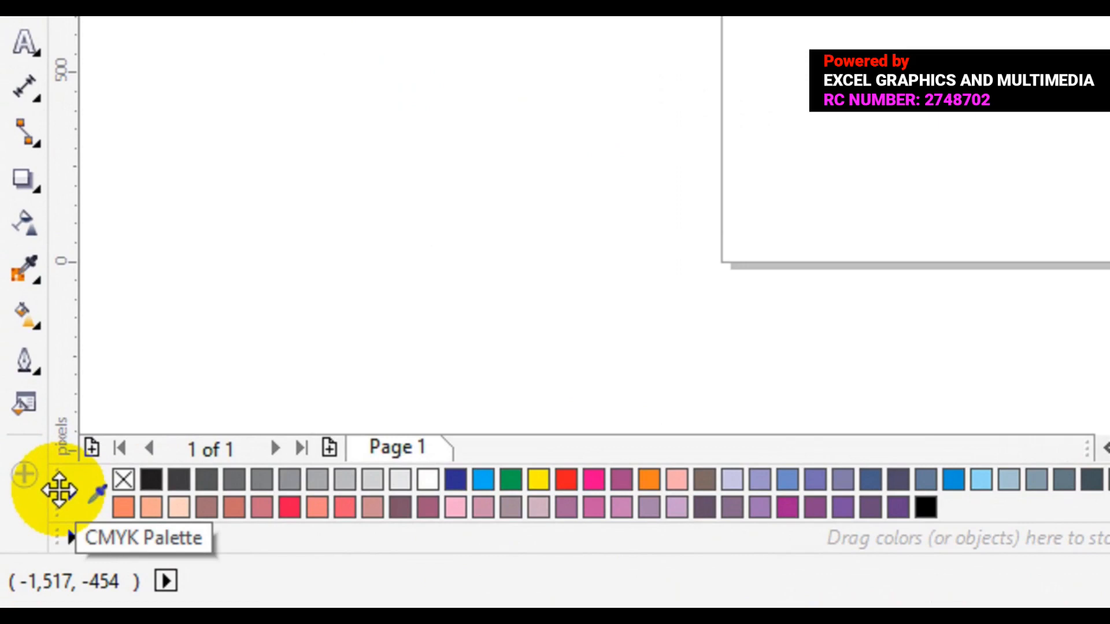
mouse_move(59, 491)
left_mouse_down()
mouse_move(68, 427)
mouse_move(37, 506)
mouse_move(33, 117)
left_mouse_up()
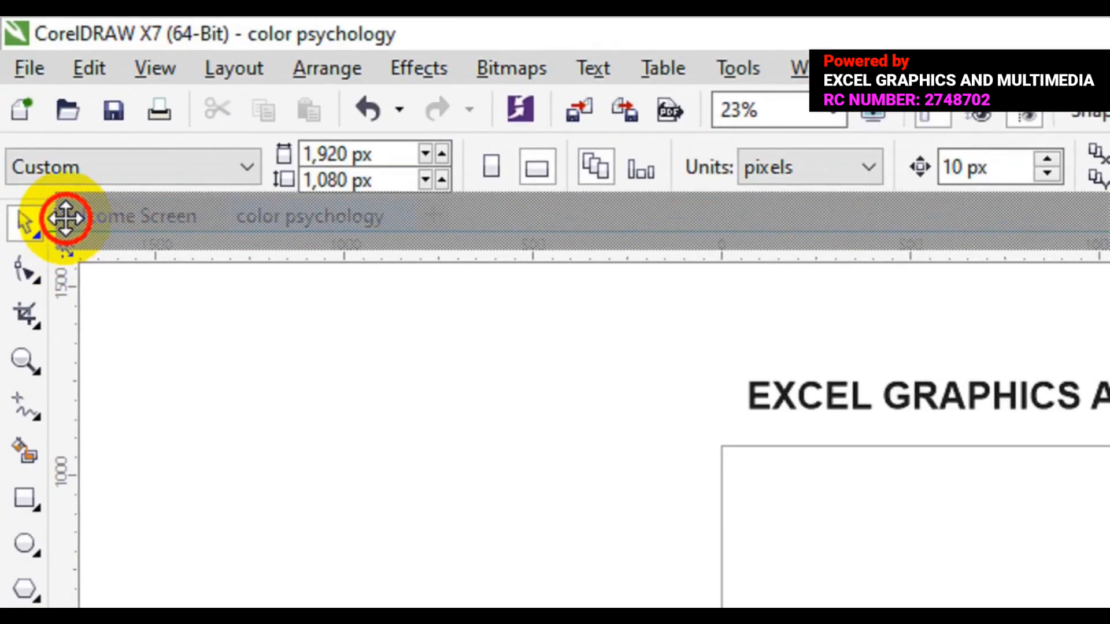
left_click_drag(65, 218, 63, 214)
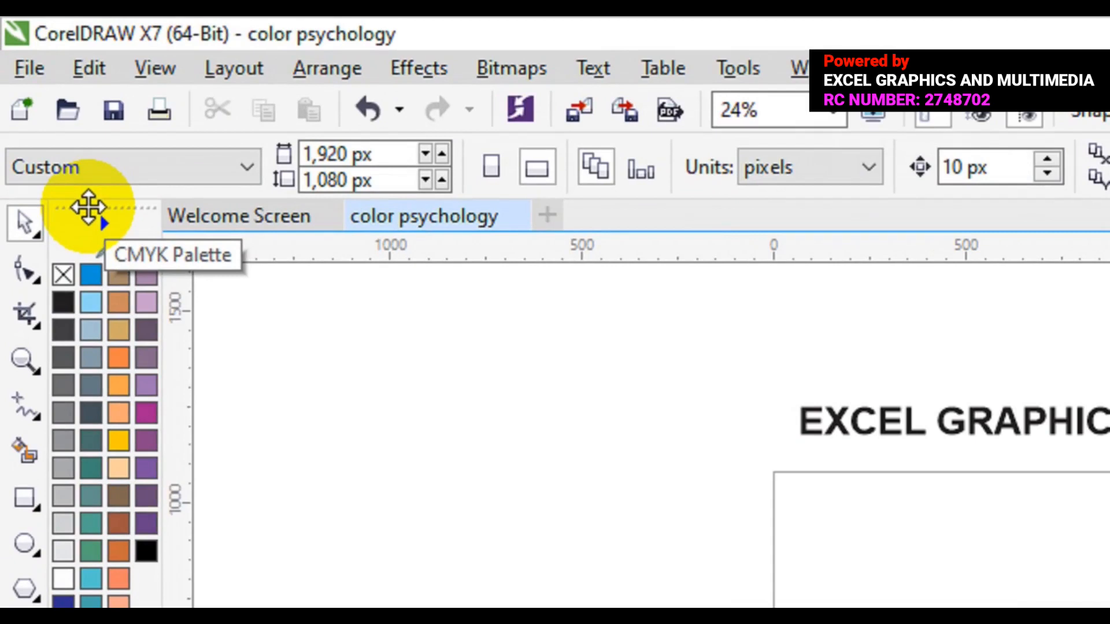
left_click_drag(89, 207, 567, 207)
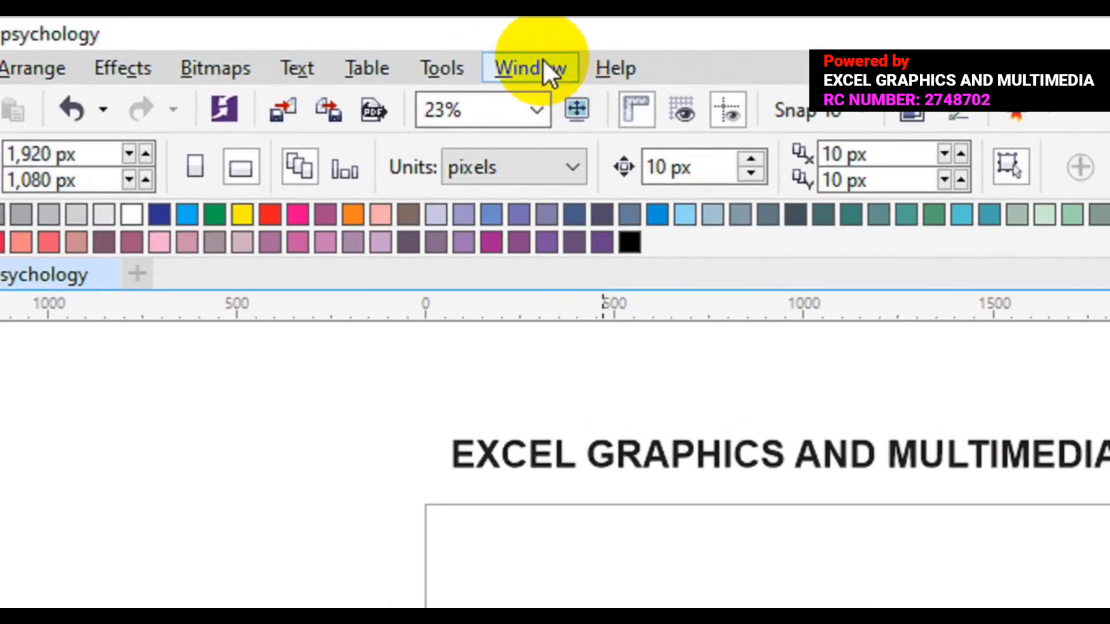
- Display the RGB Palette and dock it vertically beside the toolbox
left_click(543, 61)
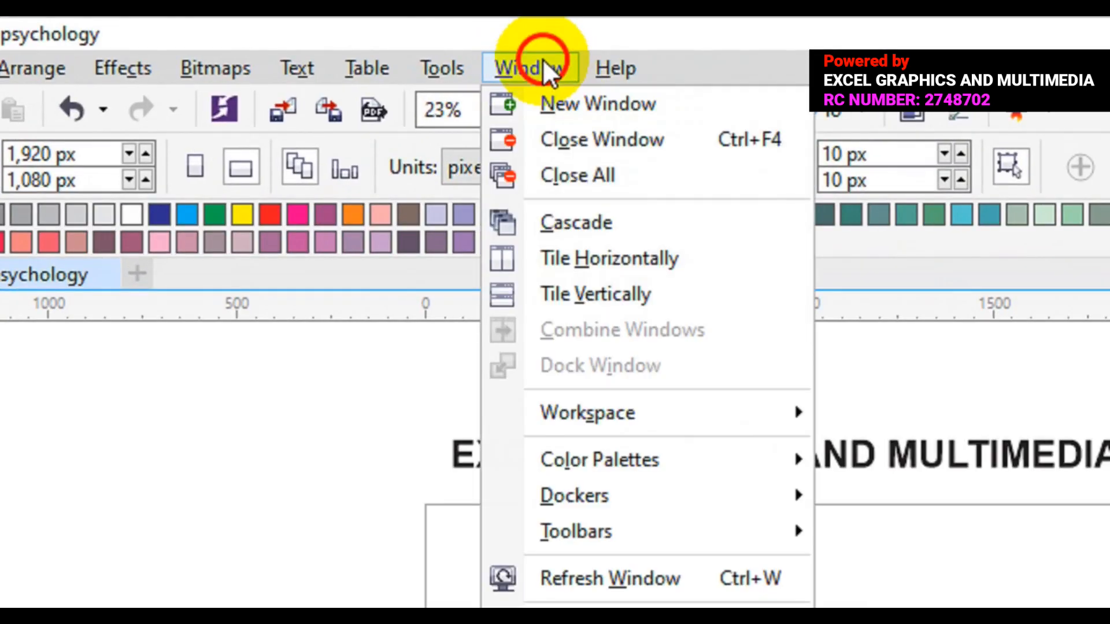
mouse_move(619, 470)
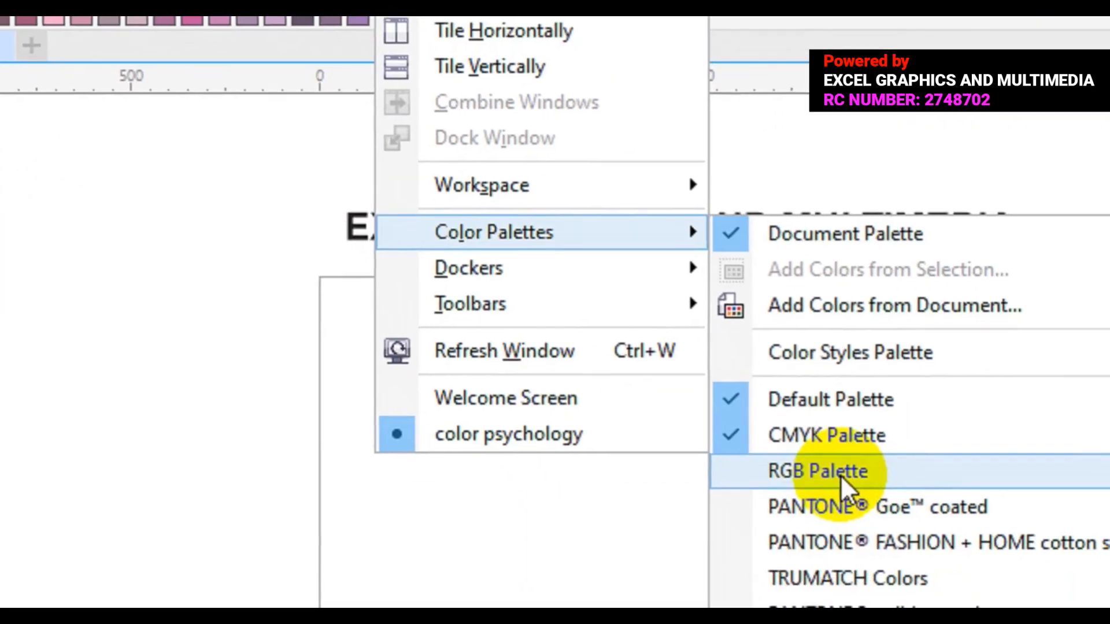
left_click(846, 484)
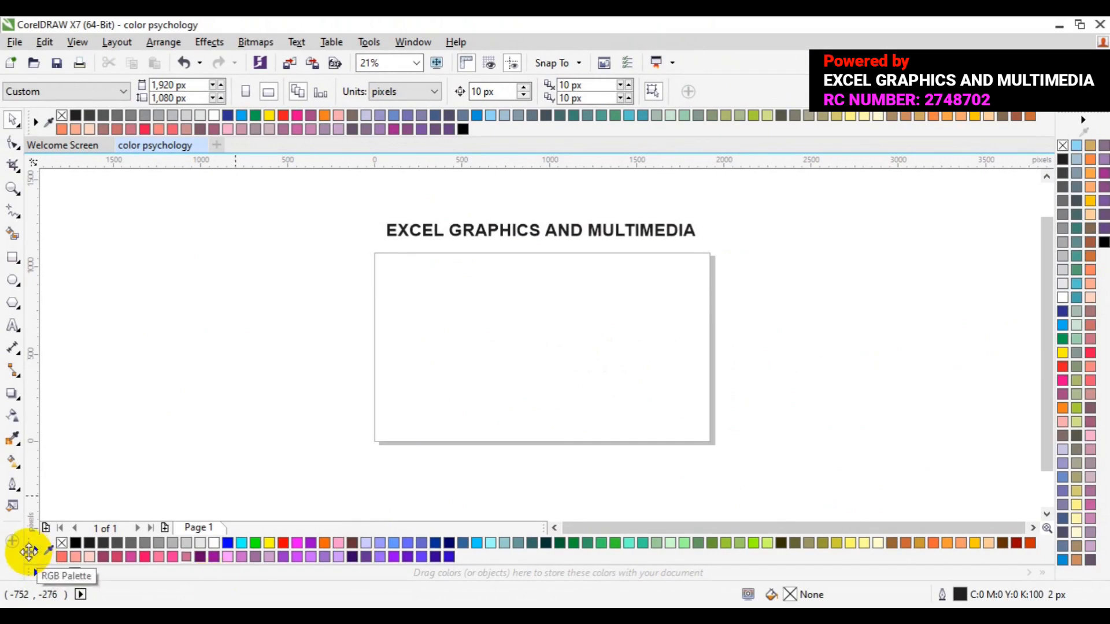
mouse_move(29, 552)
left_mouse_down()
mouse_move(22, 454)
mouse_move(5, 434)
left_mouse_up()
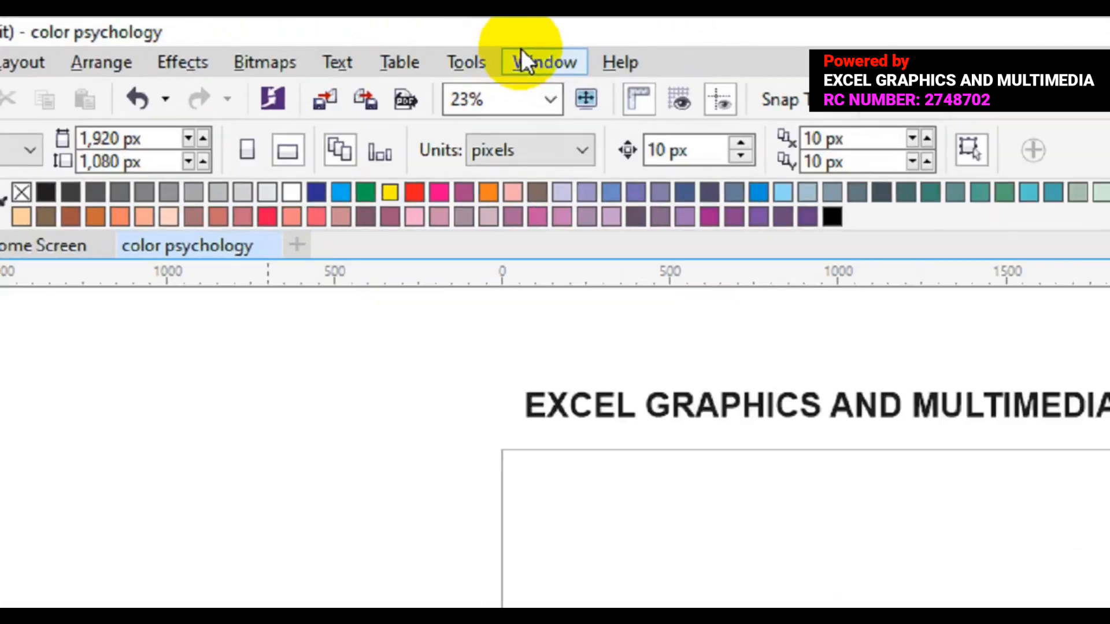
- Display the TRUMATCH Colors palette and dock it horizontally below the drawing window
left_click(536, 58)
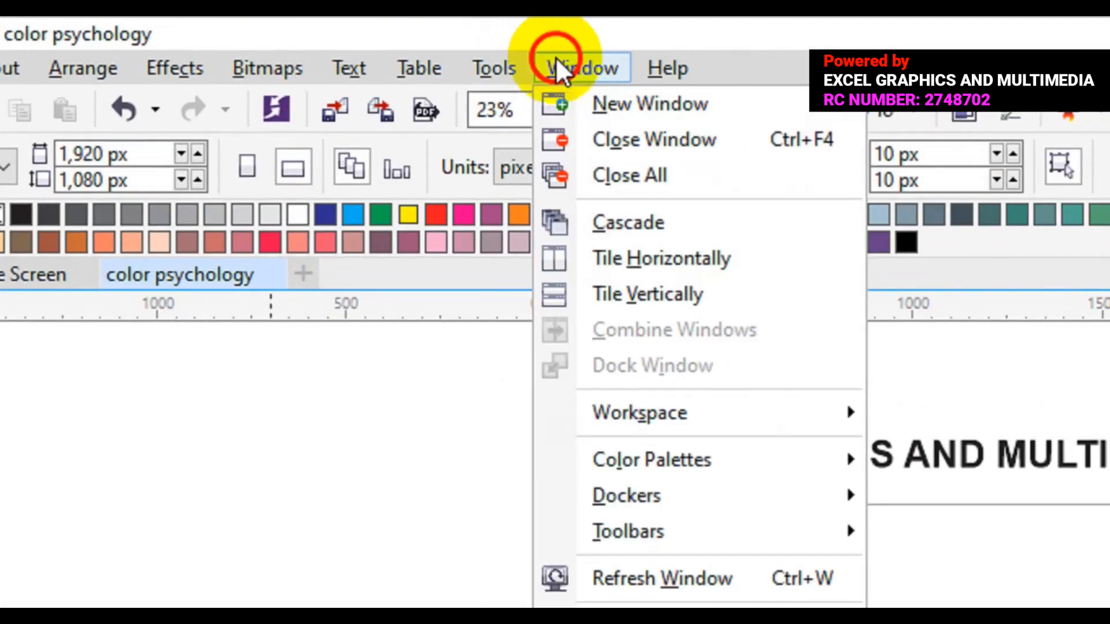
mouse_move(677, 458)
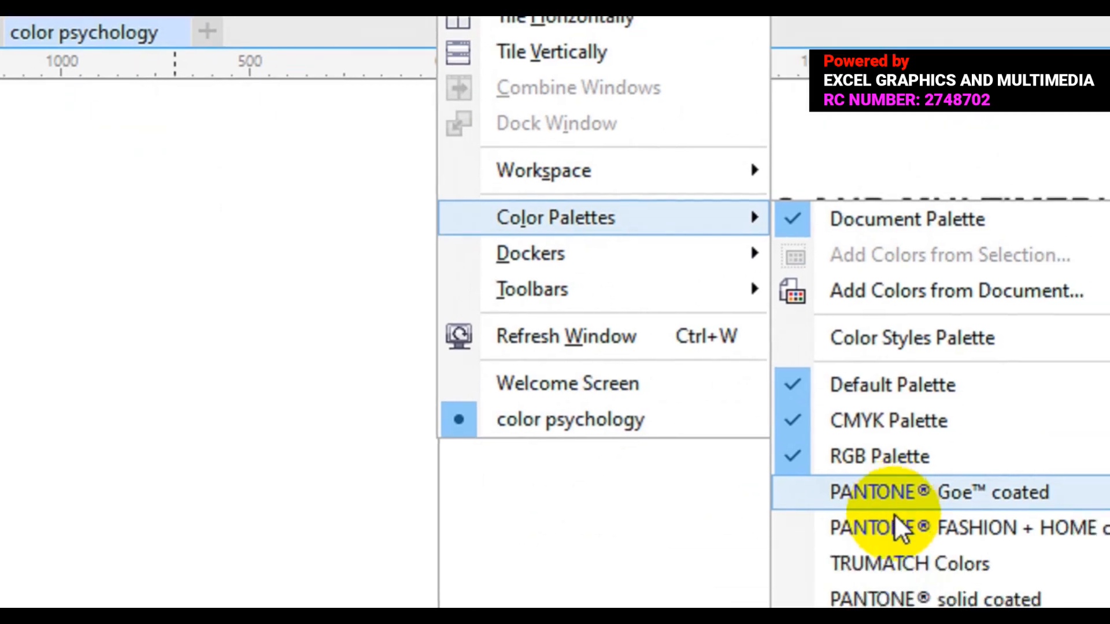
left_click(890, 557)
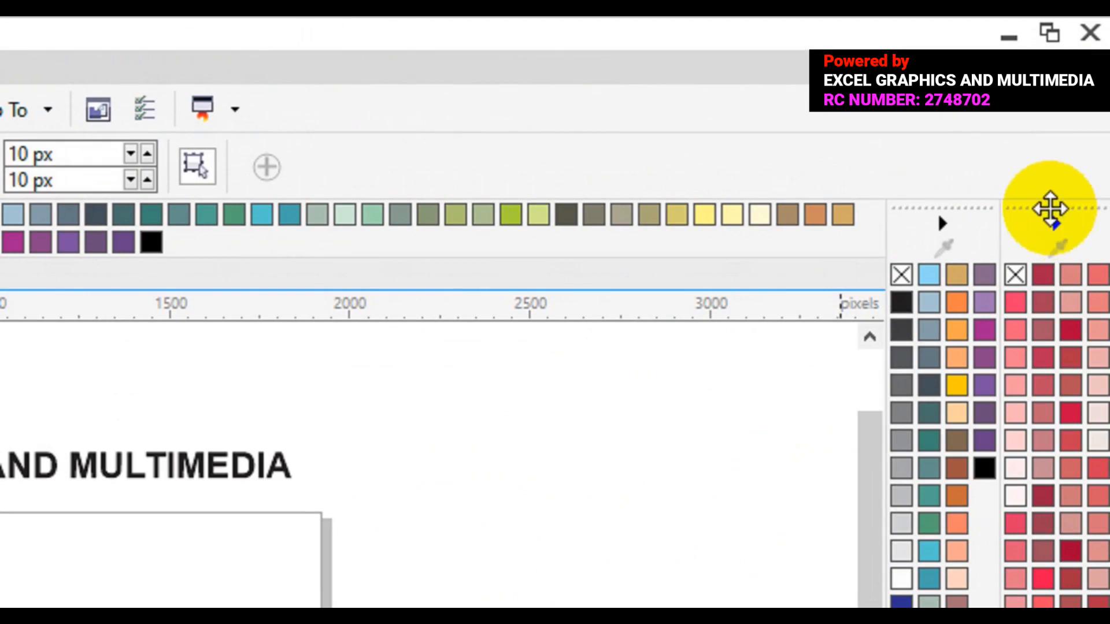
mouse_move(1051, 210)
left_mouse_down()
mouse_move(893, 387)
mouse_move(652, 496)
mouse_move(471, 557)
mouse_move(208, 560)
mouse_move(495, 476)
mouse_move(280, 550)
mouse_move(155, 576)
left_mouse_up()
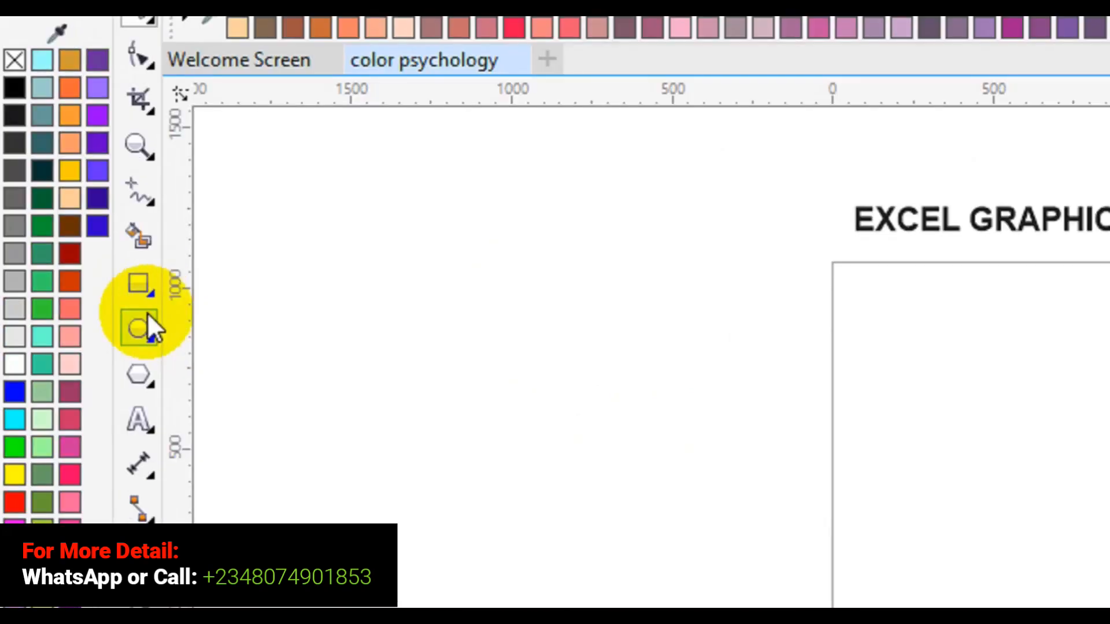
- Draw a rectangle about 253 by 227 px near the page's left edge, about halfway up
left_click(133, 292)
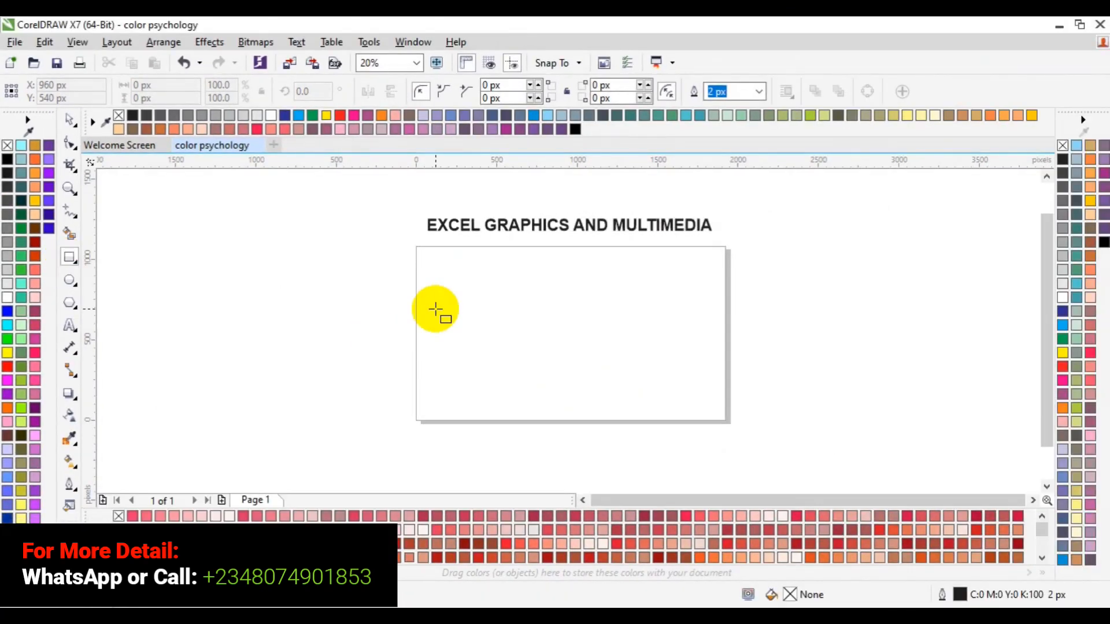
mouse_move(435, 310)
left_mouse_down()
mouse_move(478, 331)
mouse_move(477, 346)
left_mouse_up()
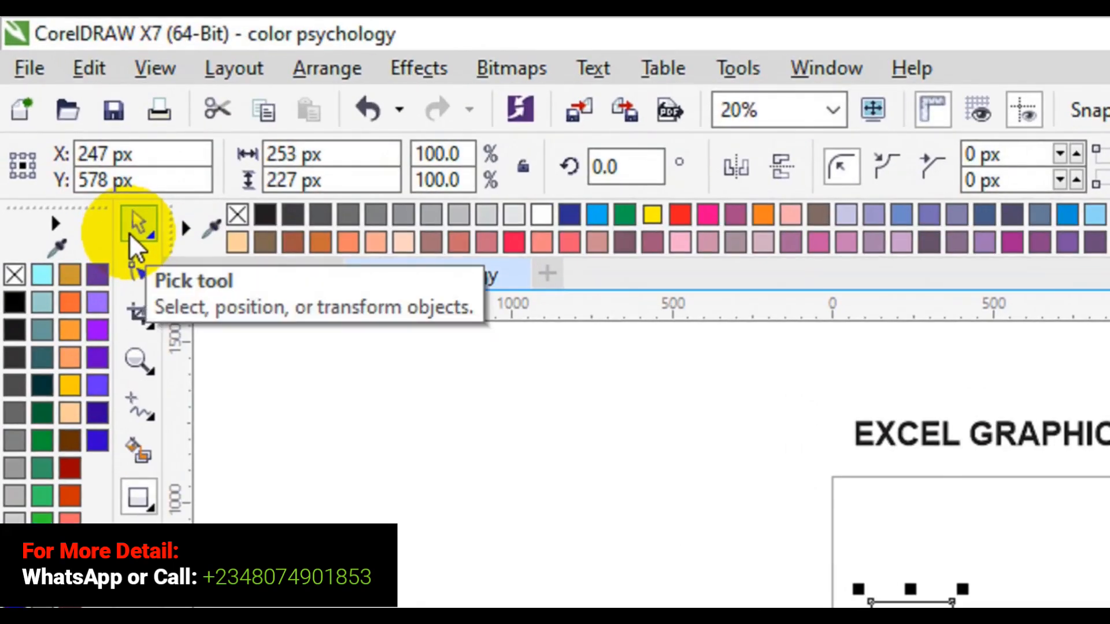
left_click(131, 231)
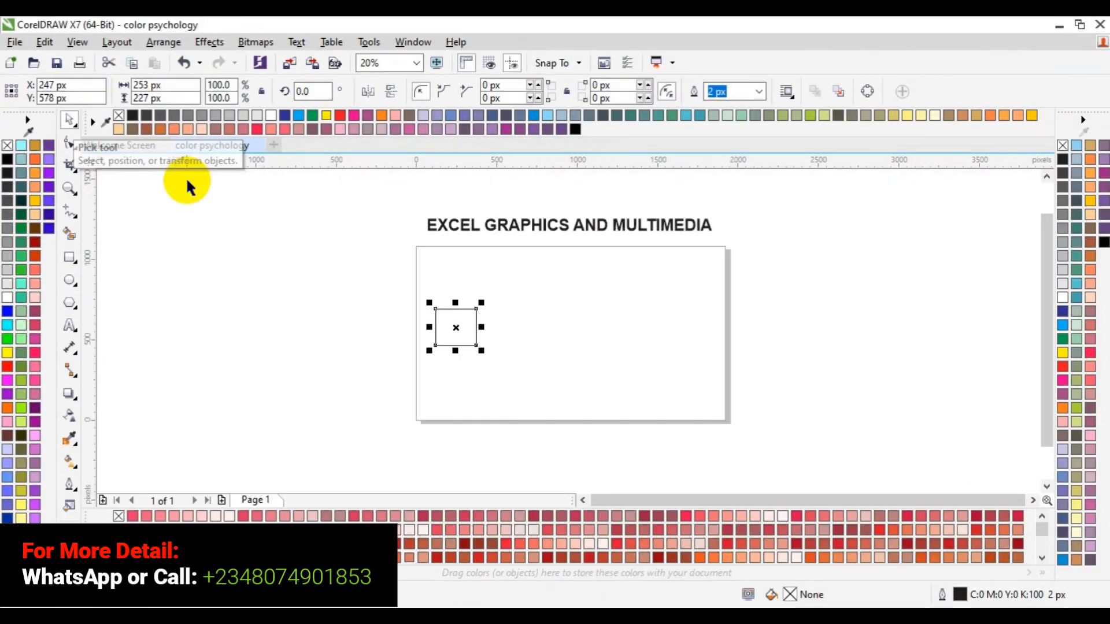
- Copy the rectangle about 298 px to its right and repeat the copy three times for a row of five
left_click_drag(455, 331, 455, 327)
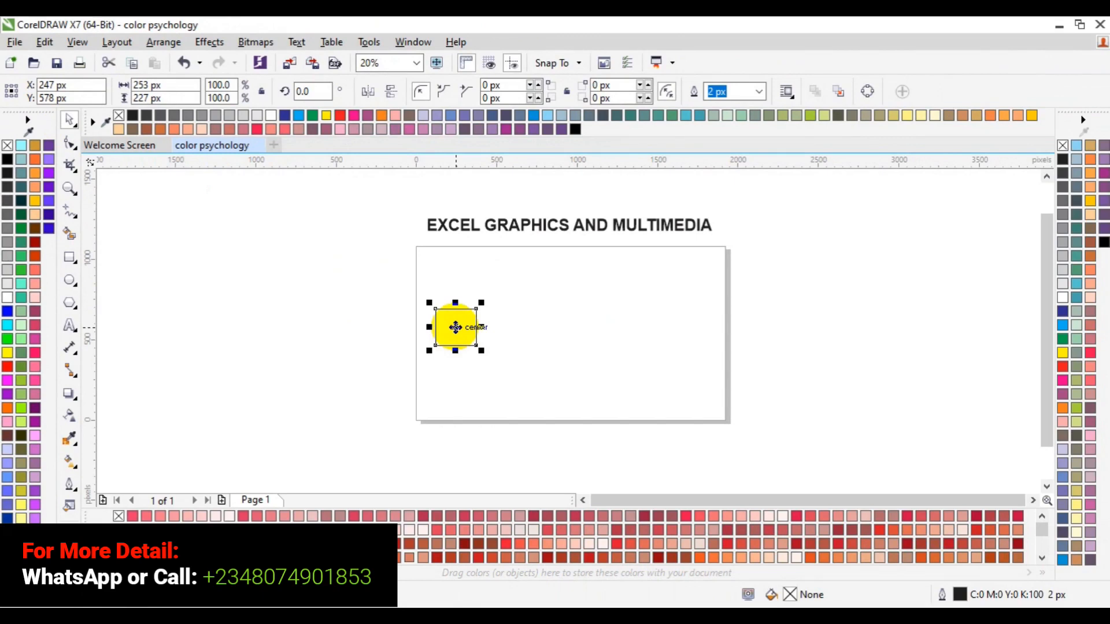
left_click(455, 328)
left_click_drag(456, 327, 505, 329)
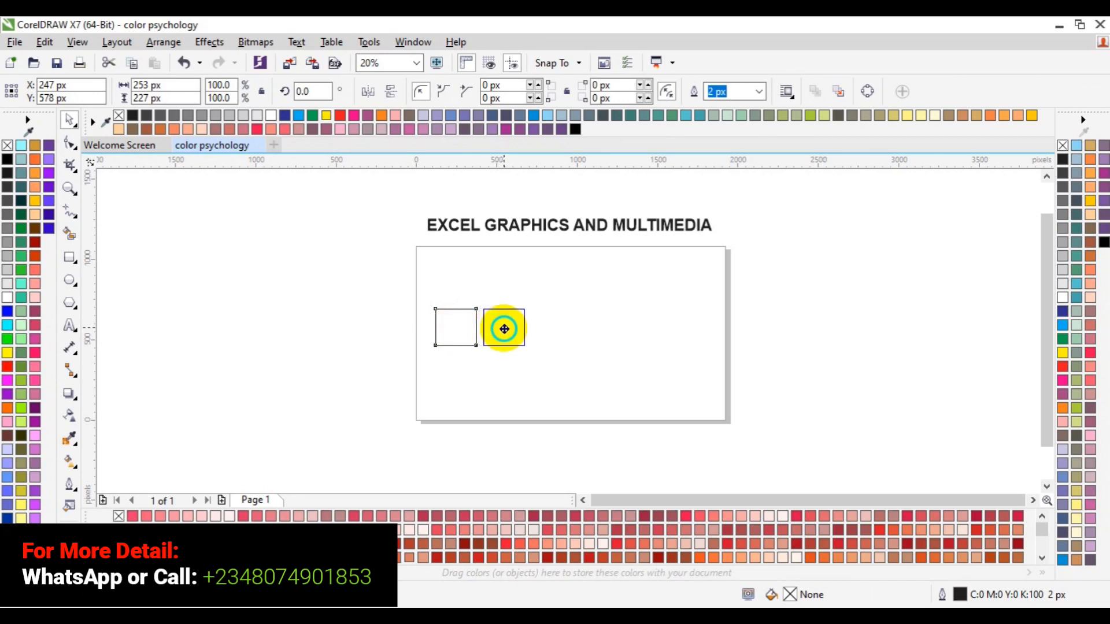
left_click_drag(505, 329, 504, 330)
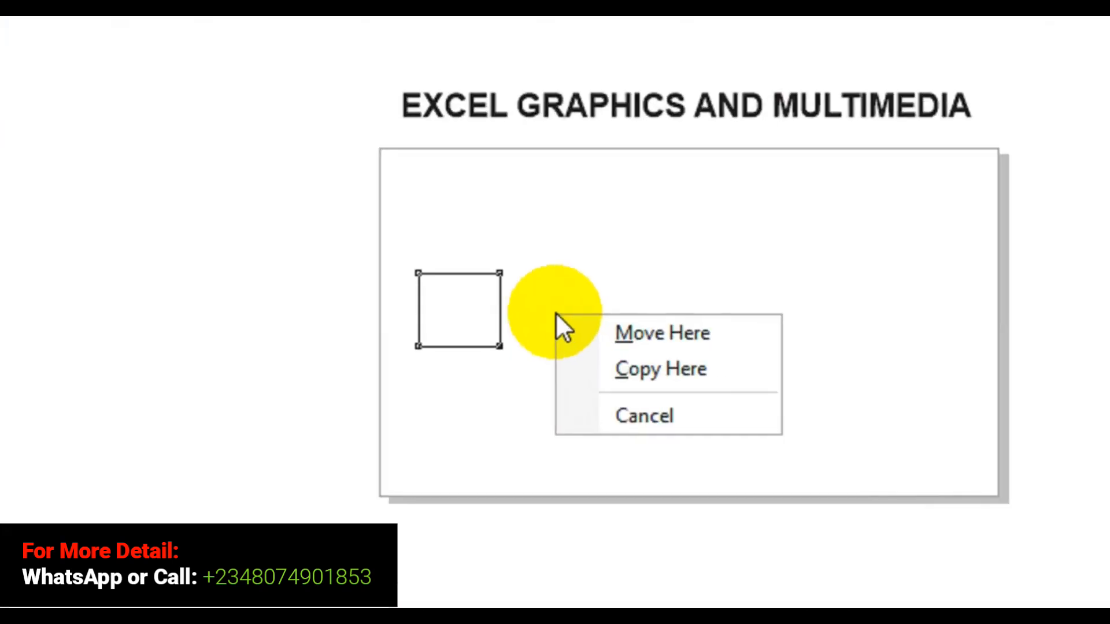
left_click(640, 369)
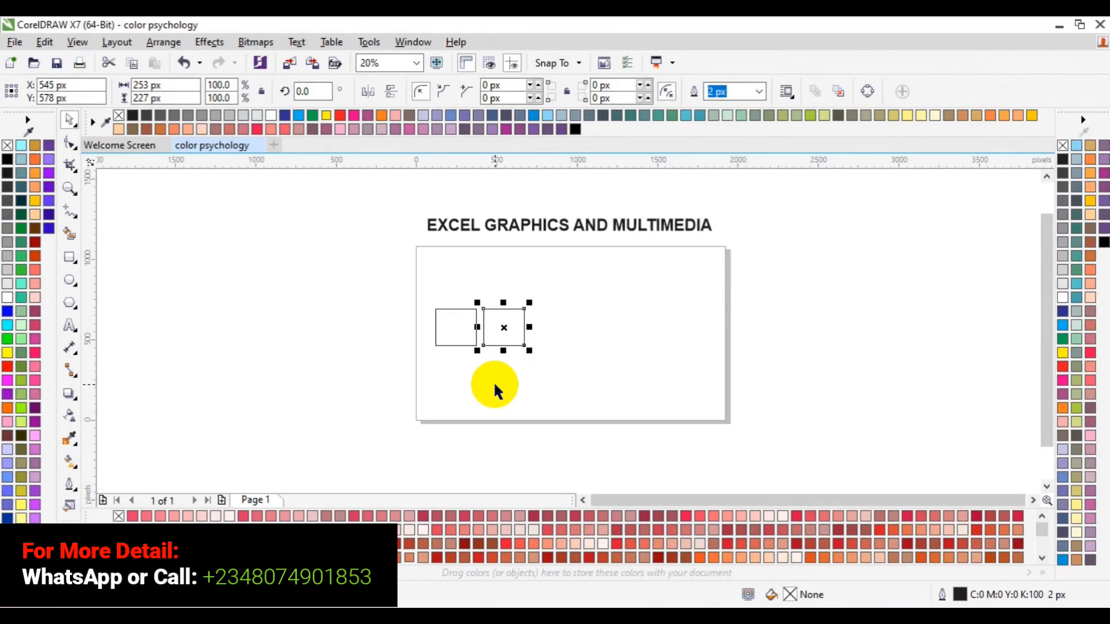
key("ctrl+r")
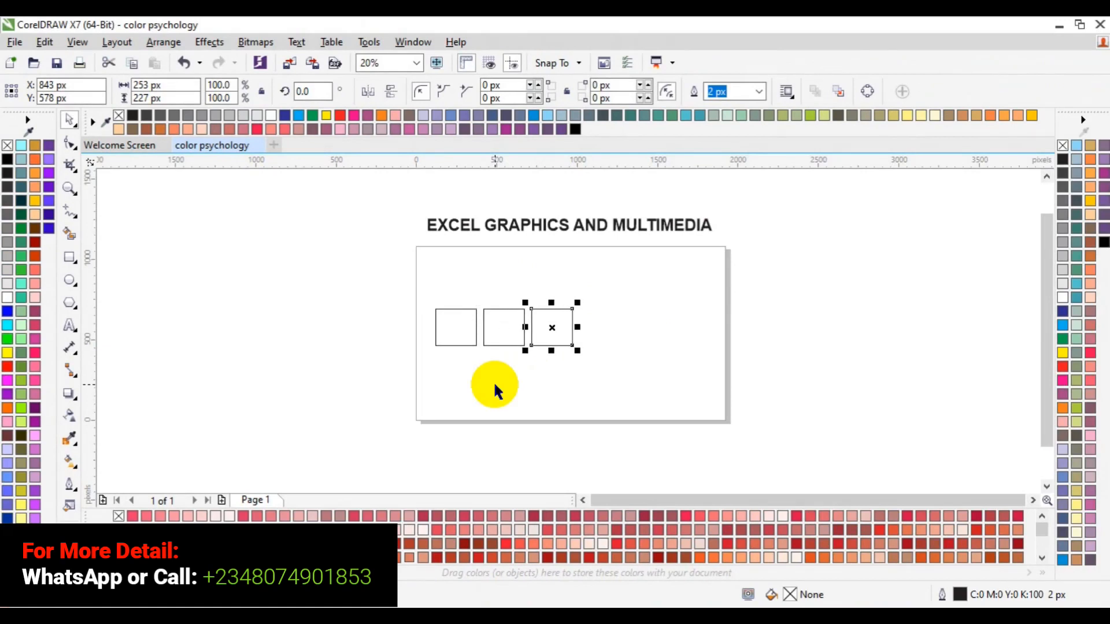
key("ctrl+r")
key("ctrl+r")
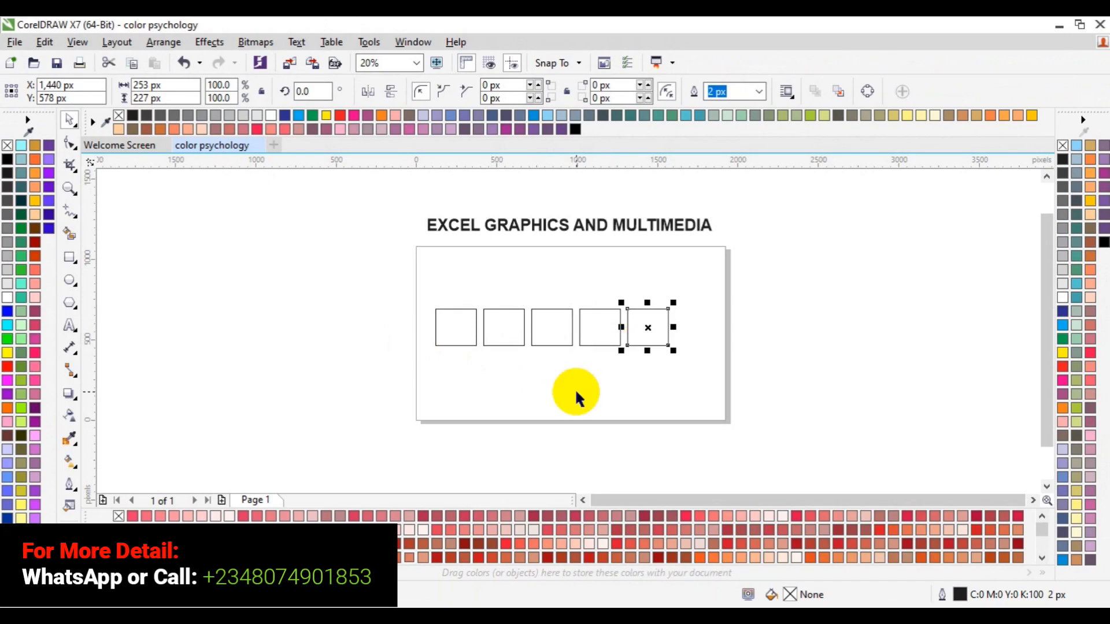
- Center the row of five rectangles on the page as one group and ungroup it
left_click(782, 325)
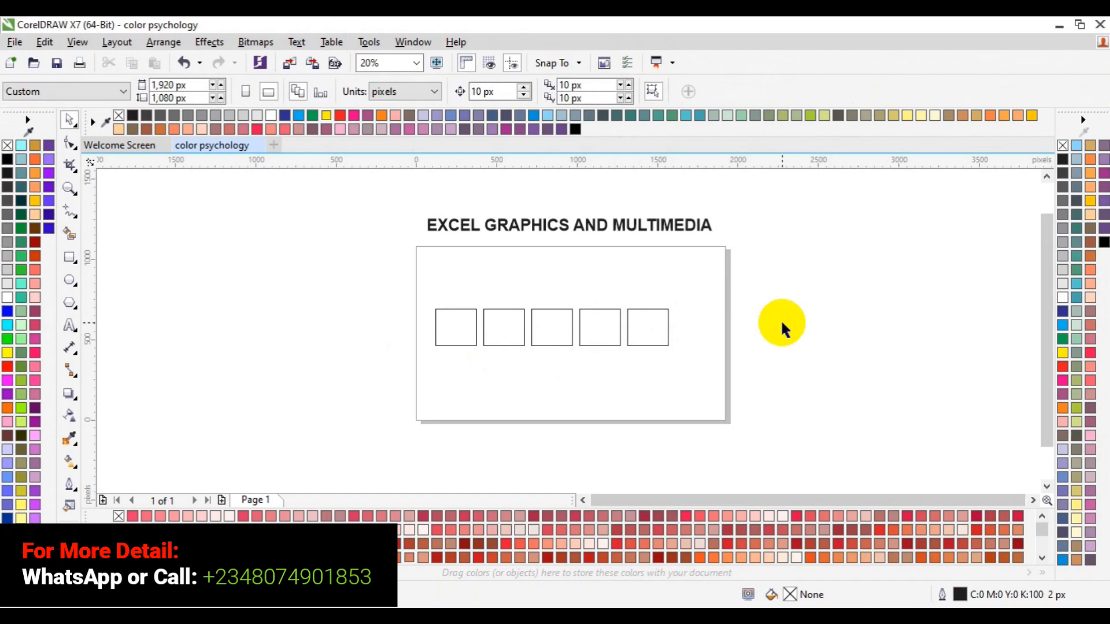
left_click_drag(379, 272, 720, 375)
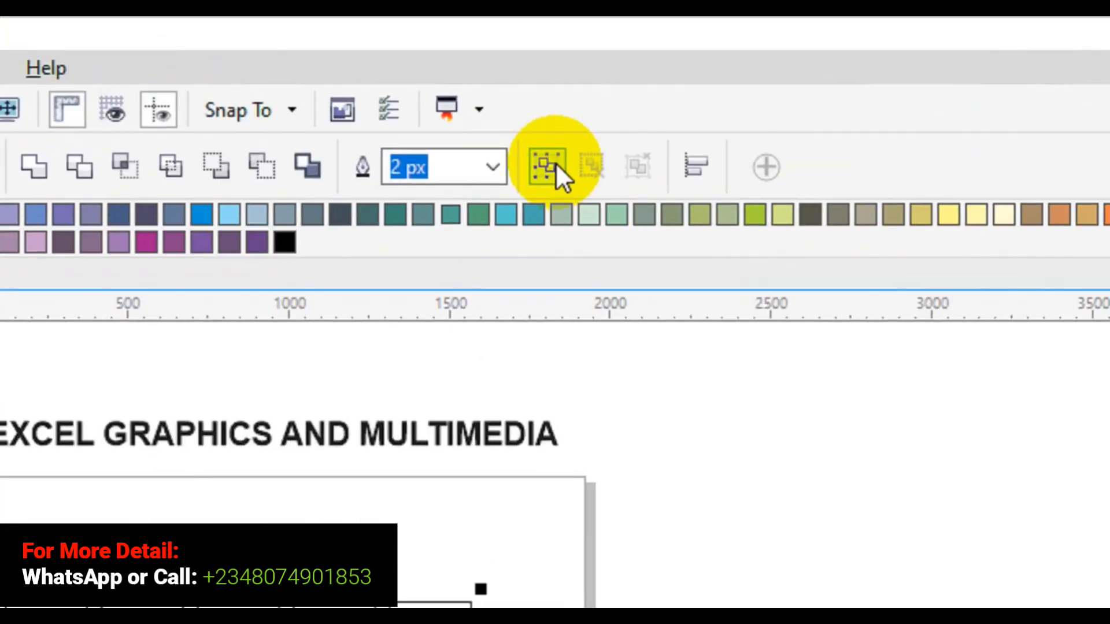
left_click(557, 165)
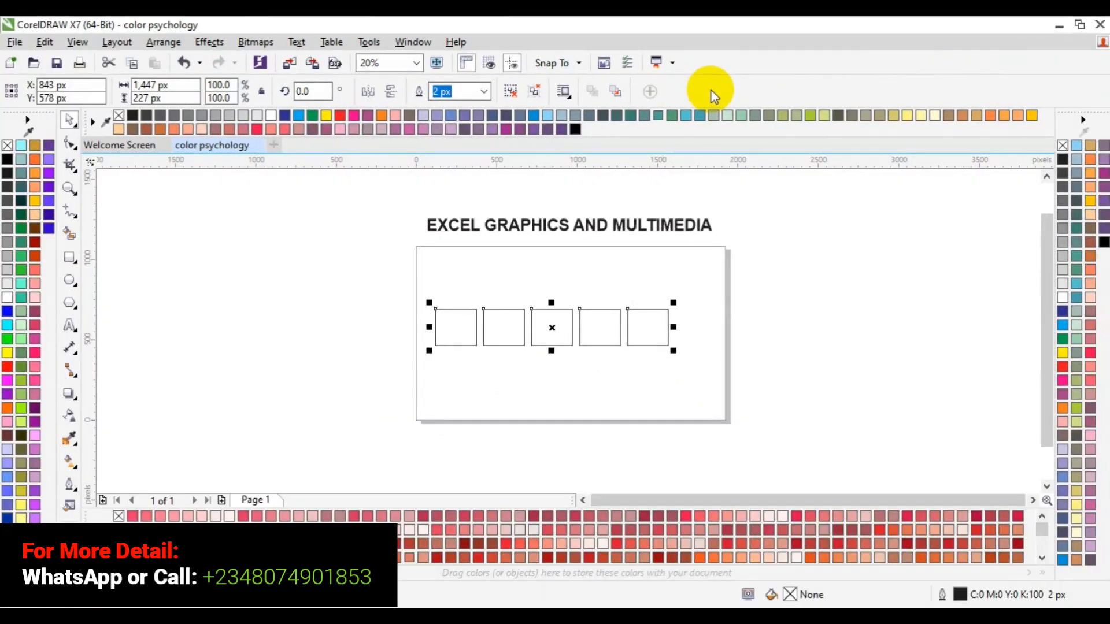
key("p")
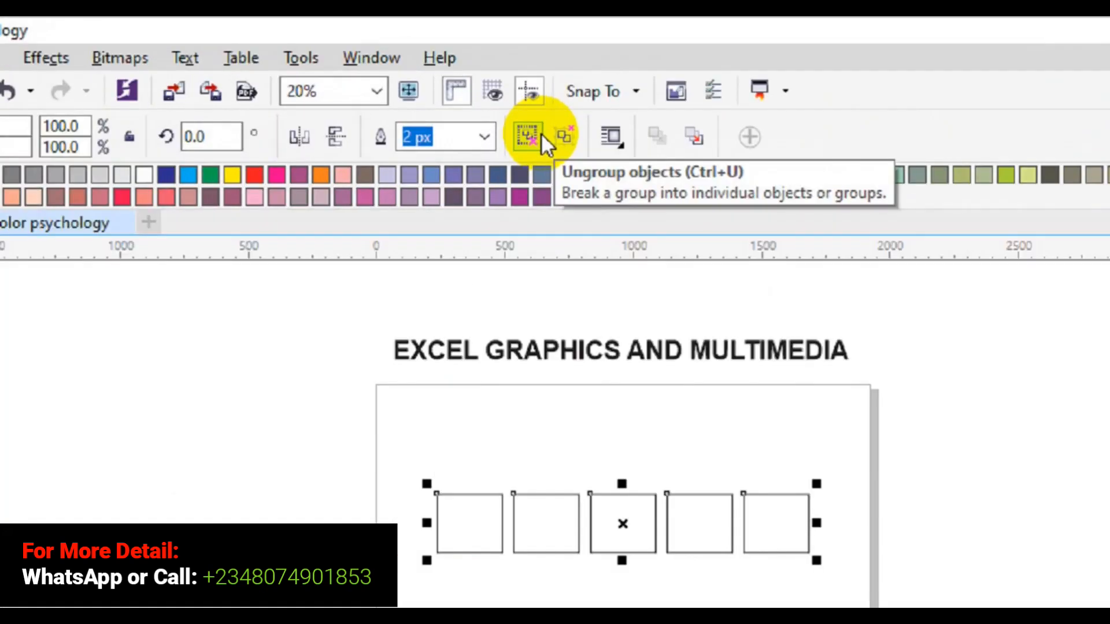
left_click(544, 167)
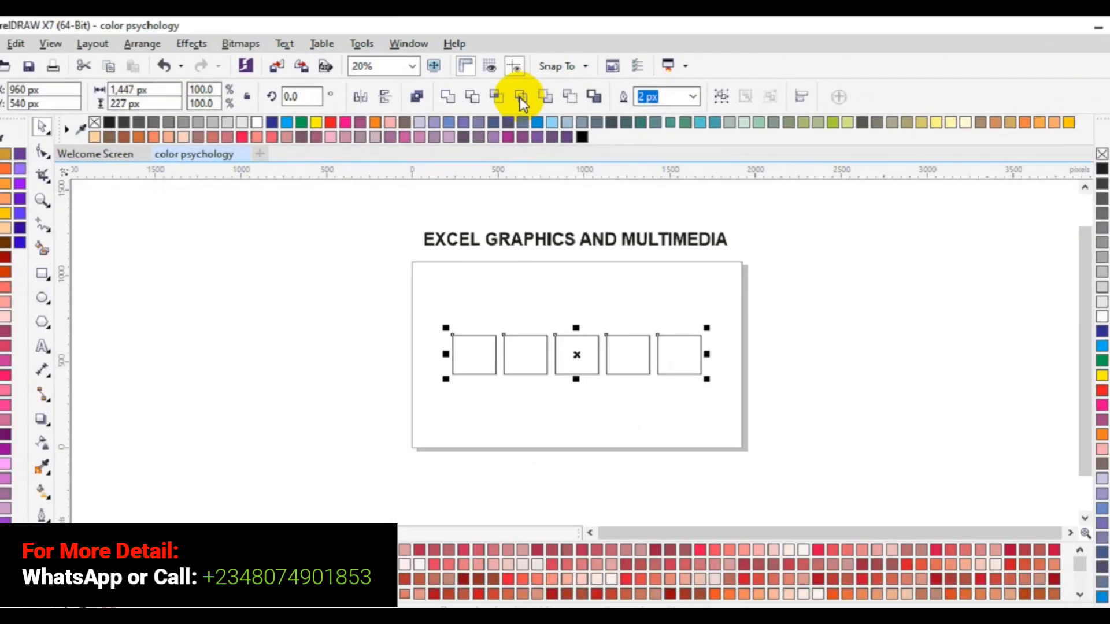
left_click(349, 471)
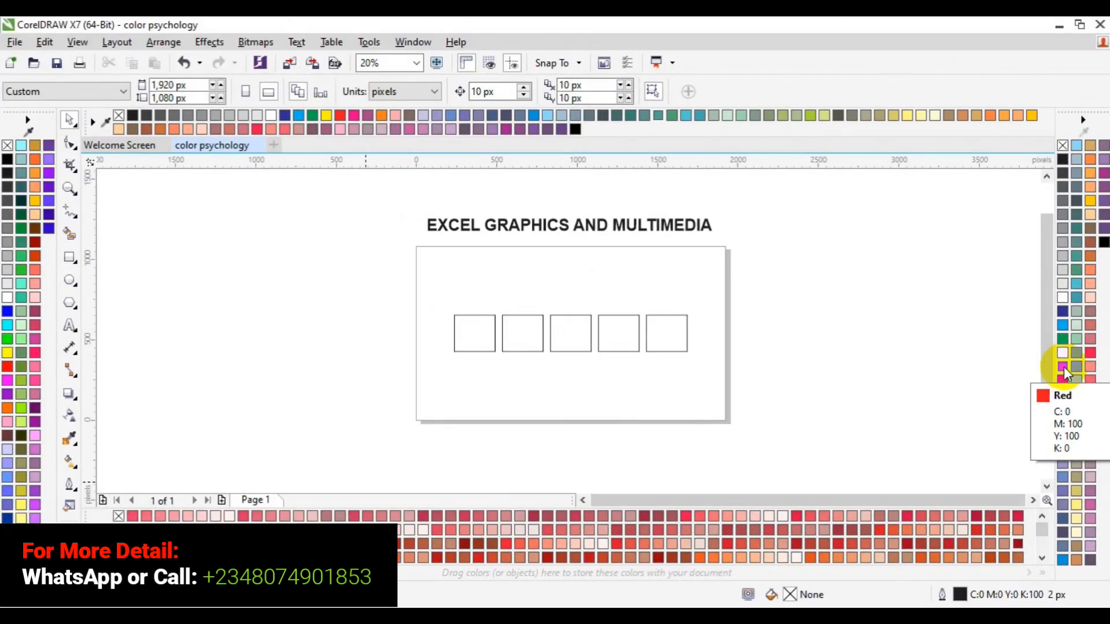
- Fill the first rectangle in the row with the default palette's Red (C:0 M:100 Y:100 K:0)
left_click(1064, 367)
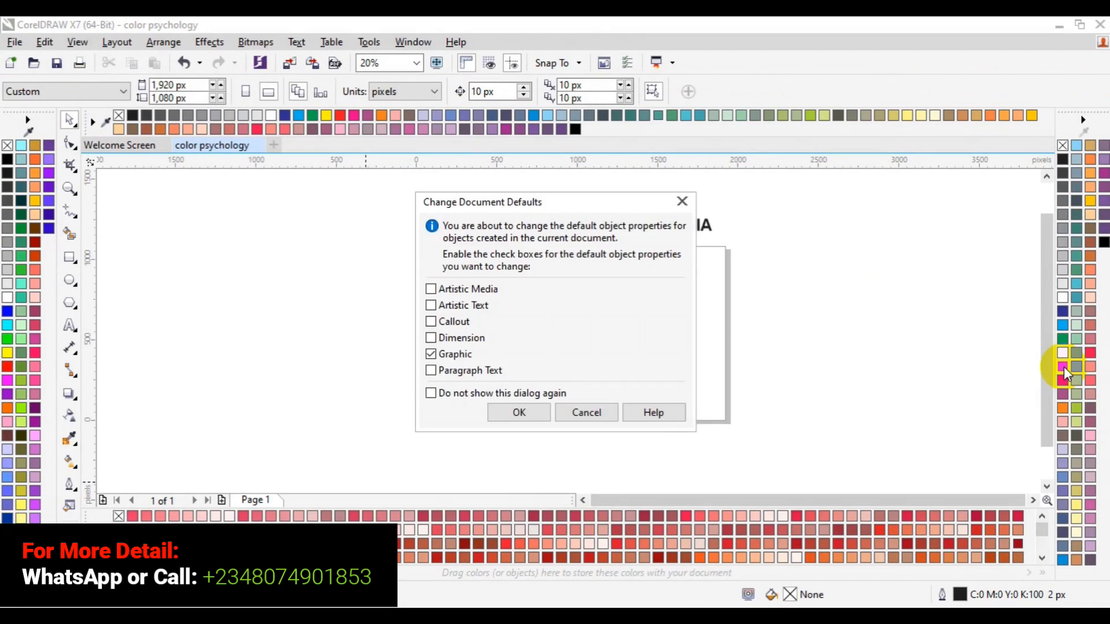
left_click(595, 412)
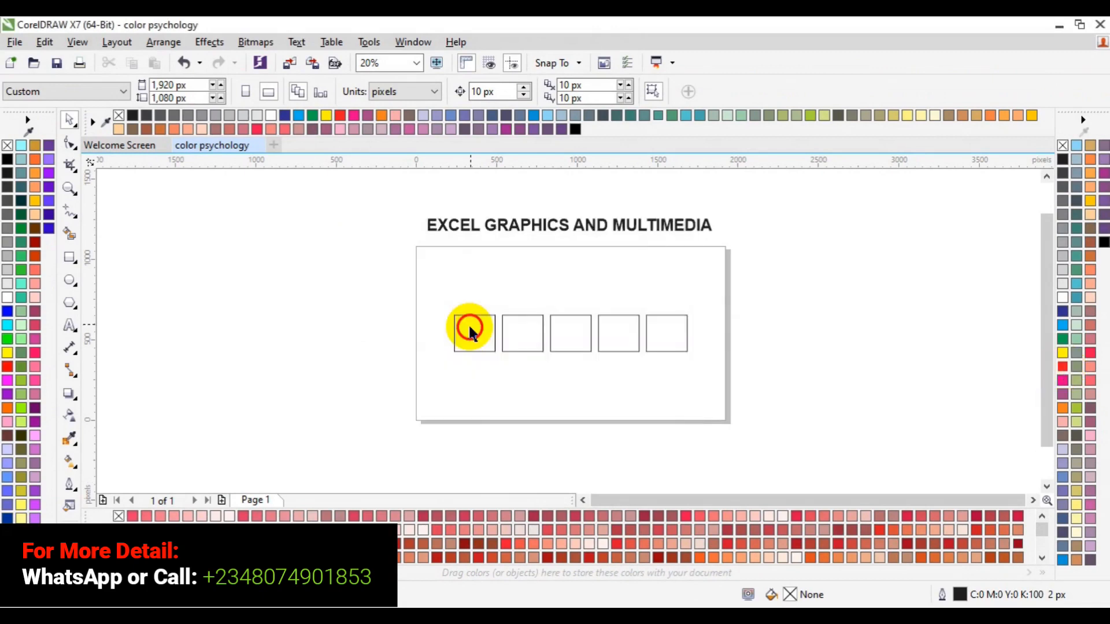
left_click(470, 331)
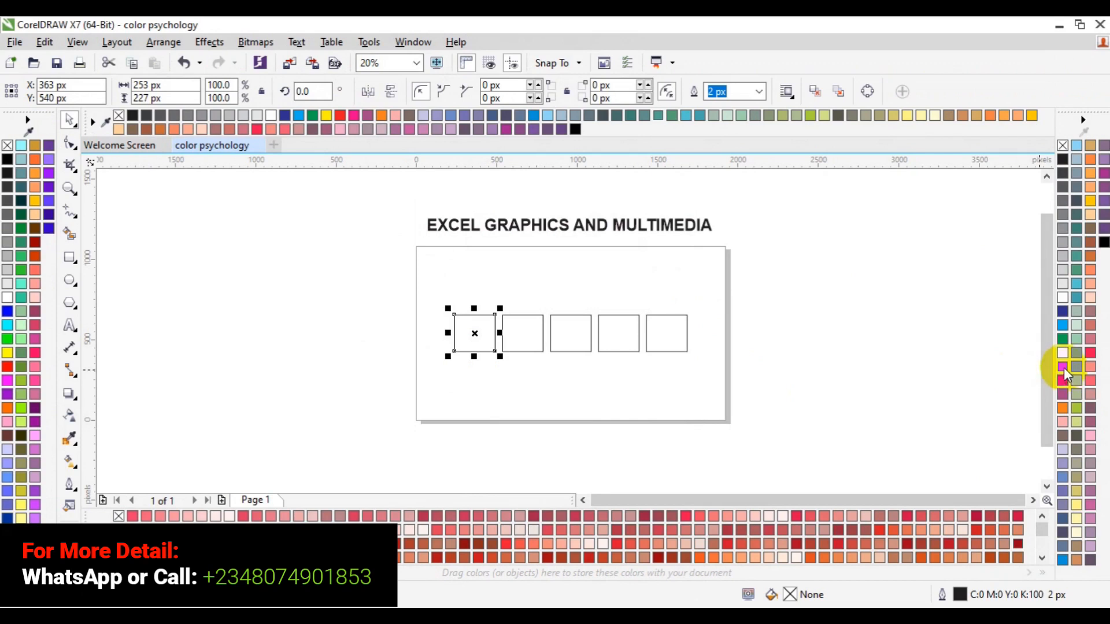
left_click(1064, 368)
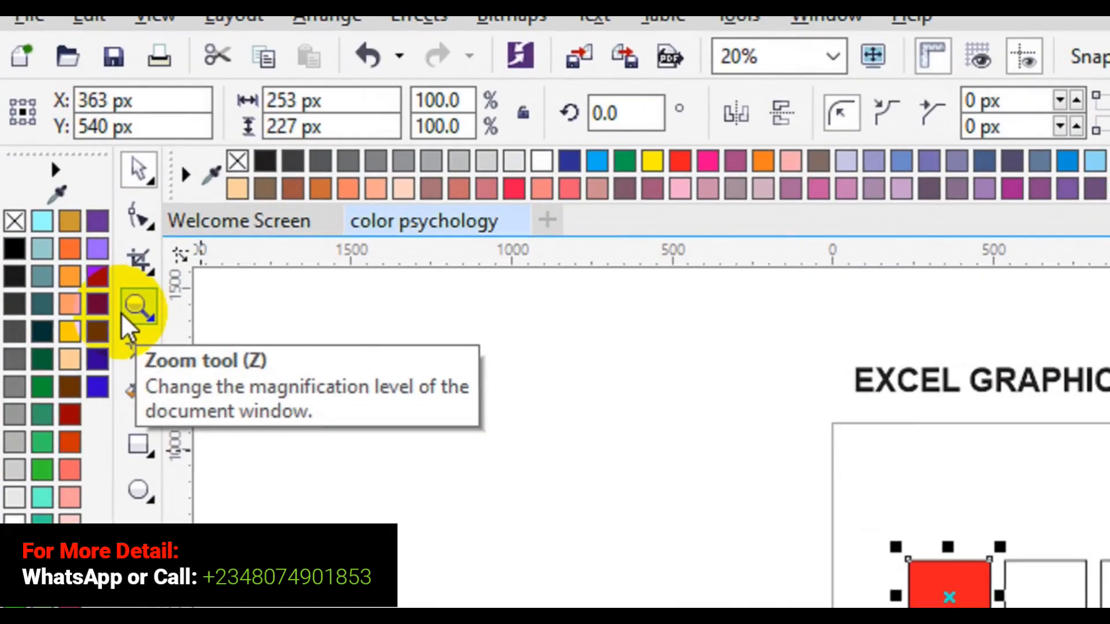
- Fill the second rectangle in the row with a neighbouring shade of the default palette's Red, C:2 M:100 Y:100 K:0
left_click(126, 317)
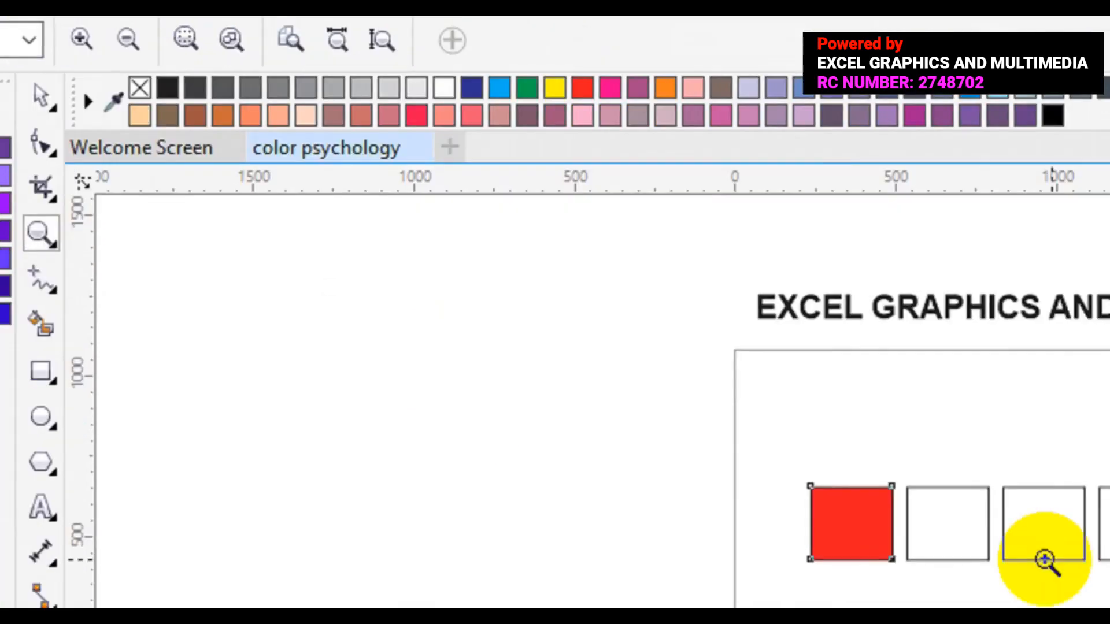
left_click(1094, 565)
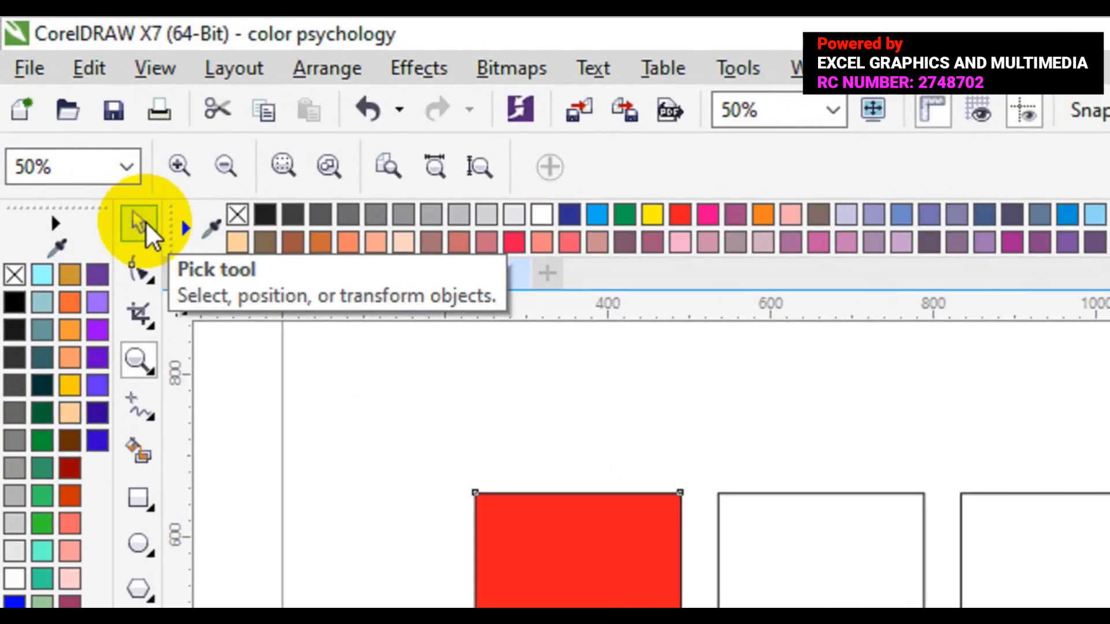
left_click(72, 121)
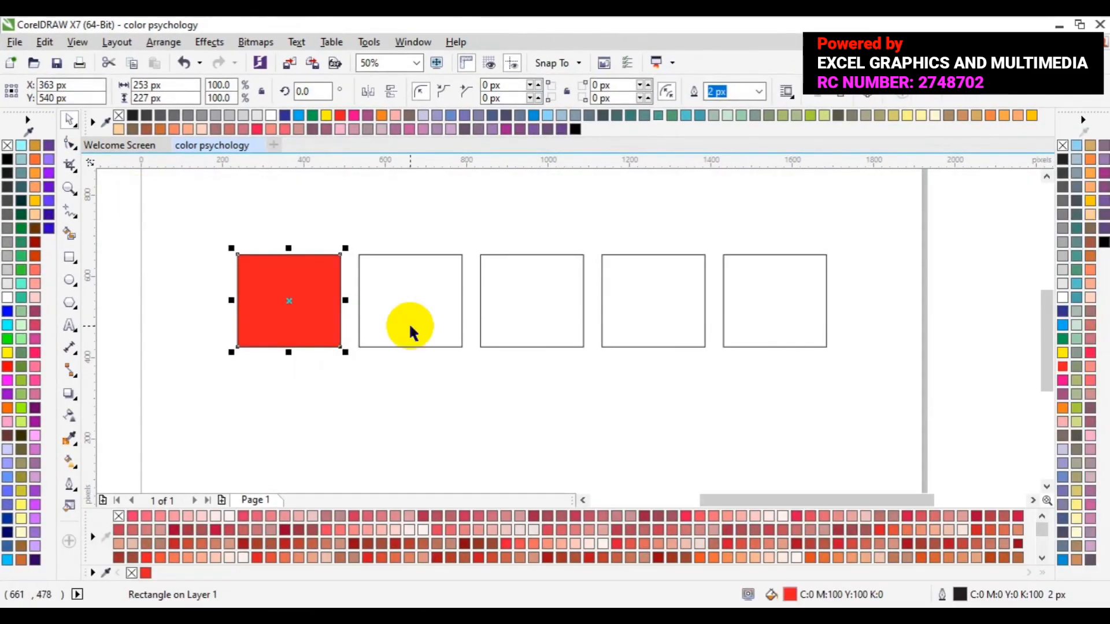
left_click(411, 329)
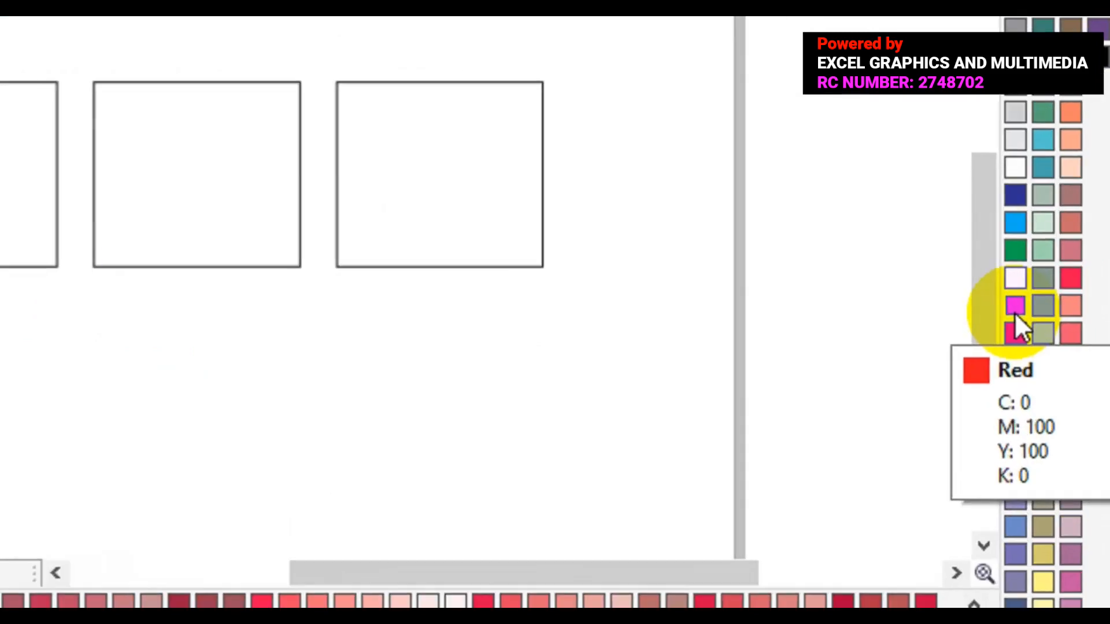
left_click(1063, 369)
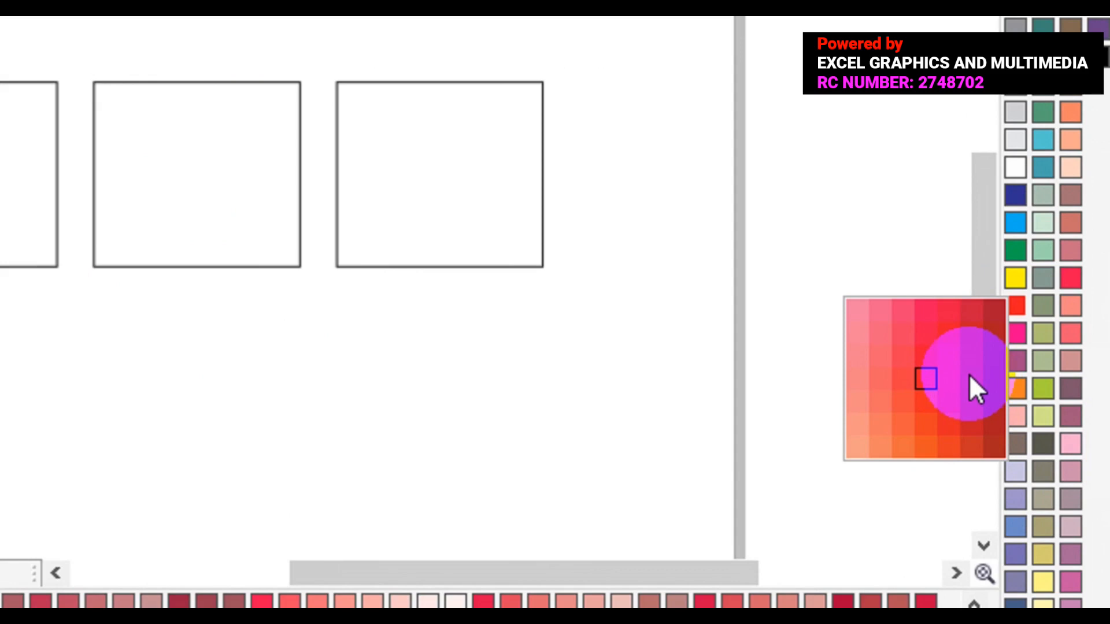
left_click(952, 377)
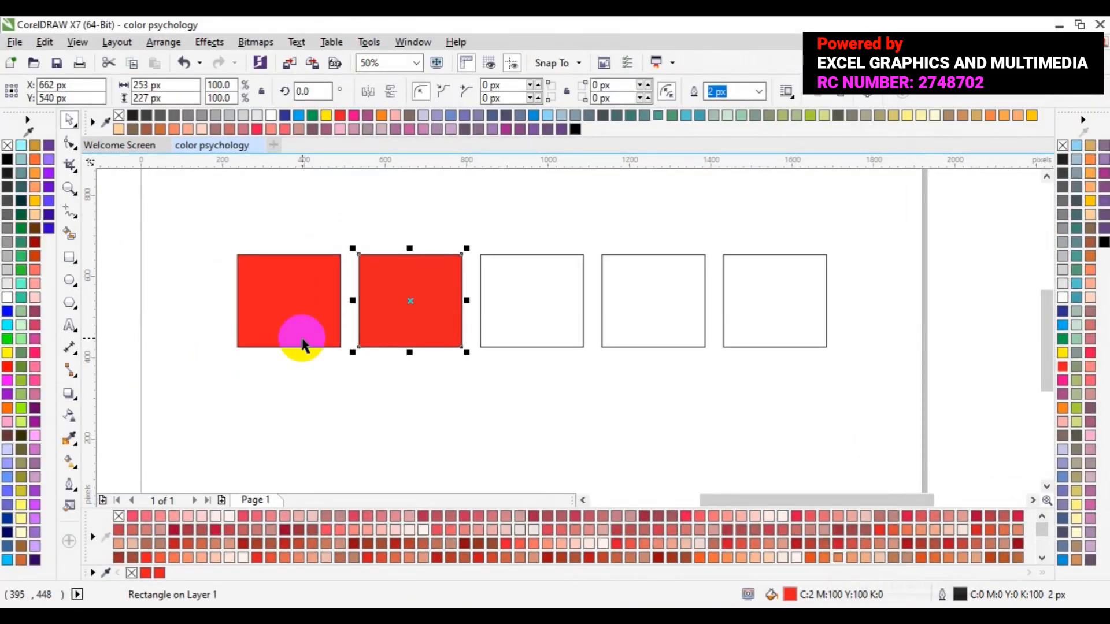
- Fill the third rectangle in the row with a darker shade of the palette's Red, C:13 M:100 Y:100 K:6
left_click(299, 338)
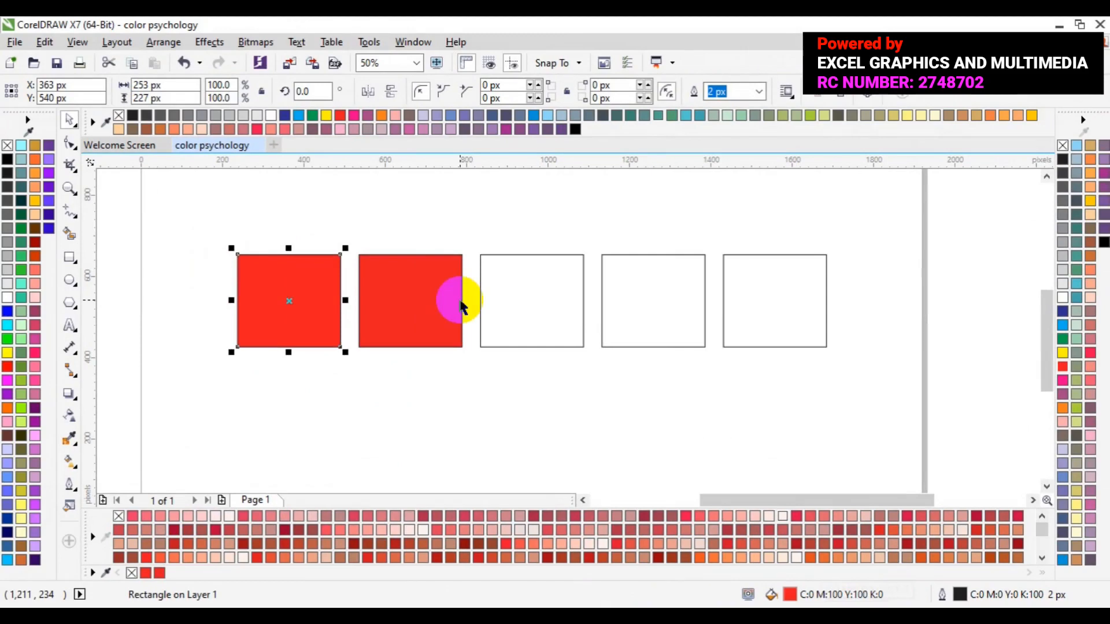
left_click(447, 287)
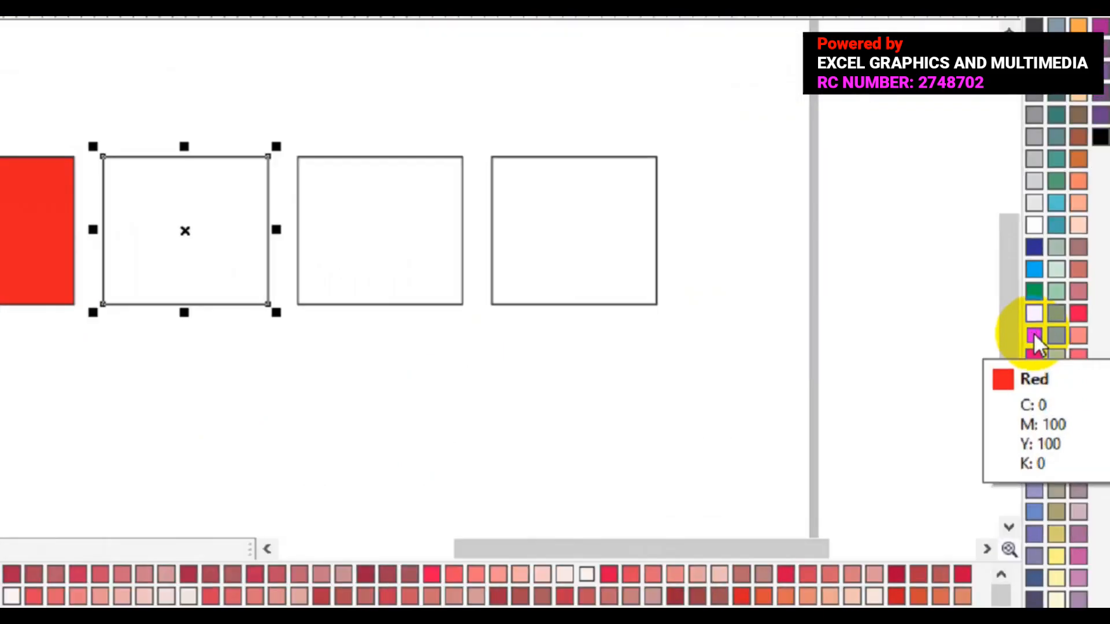
left_click(1014, 314)
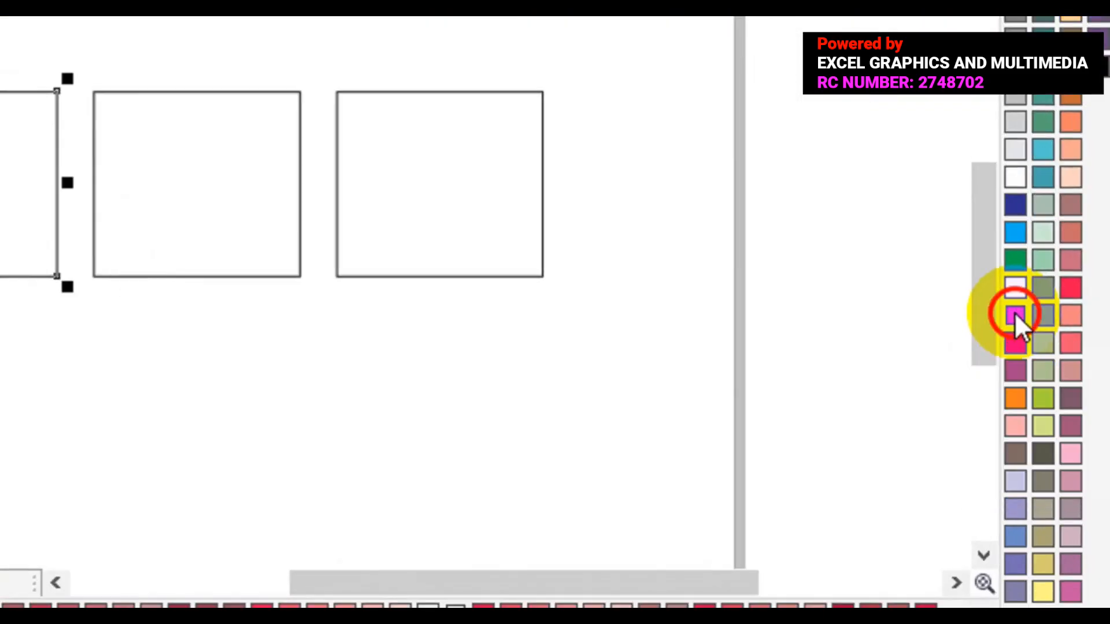
left_click_drag(1016, 312, 973, 384)
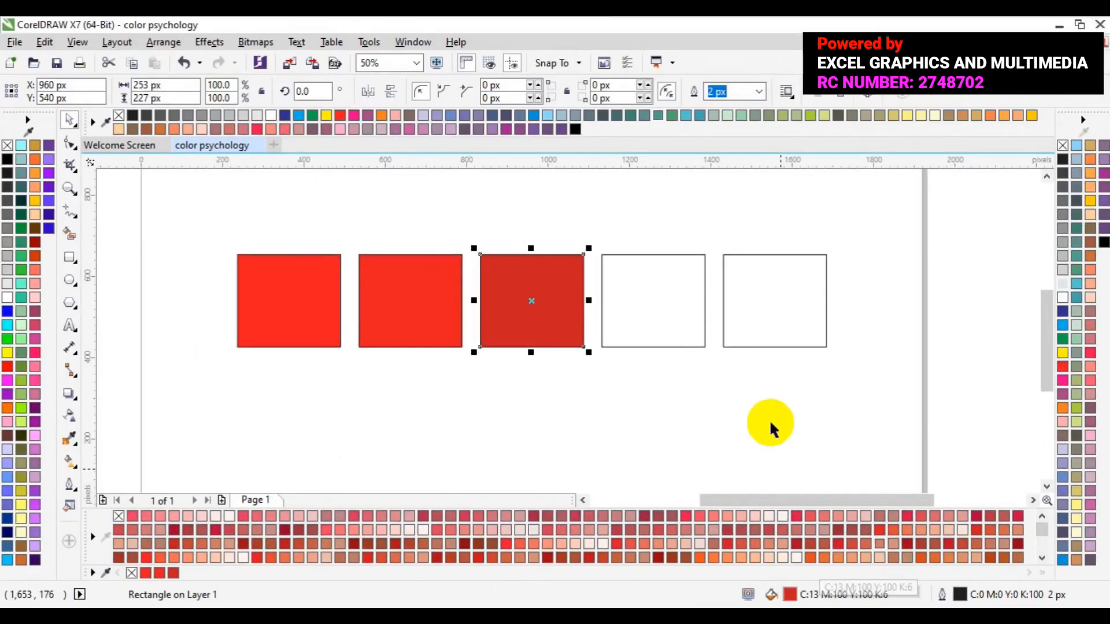
- Fill the fourth rectangle in the row with a dark shade of the palette's Red, C:19 M:100 Y:100 K:18
left_click(663, 345)
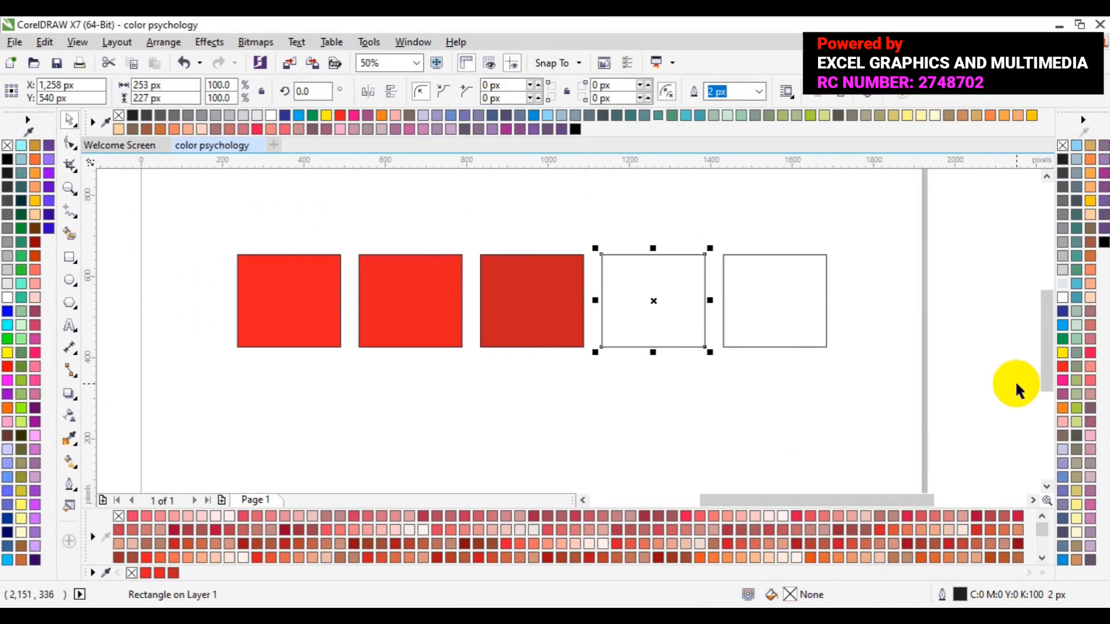
left_click(1063, 368)
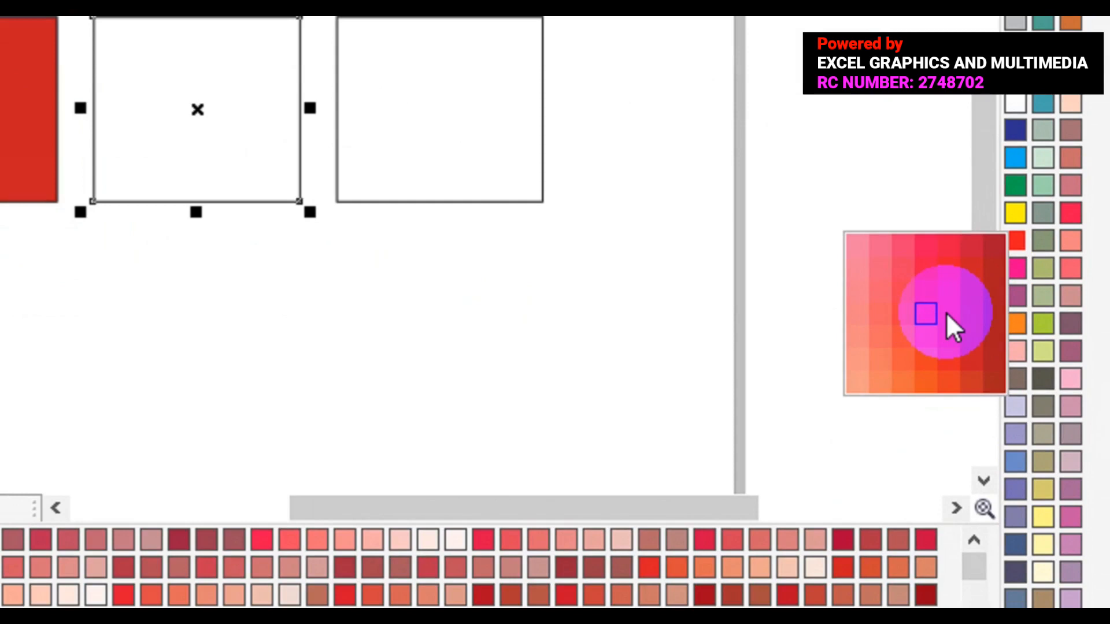
left_click(992, 312)
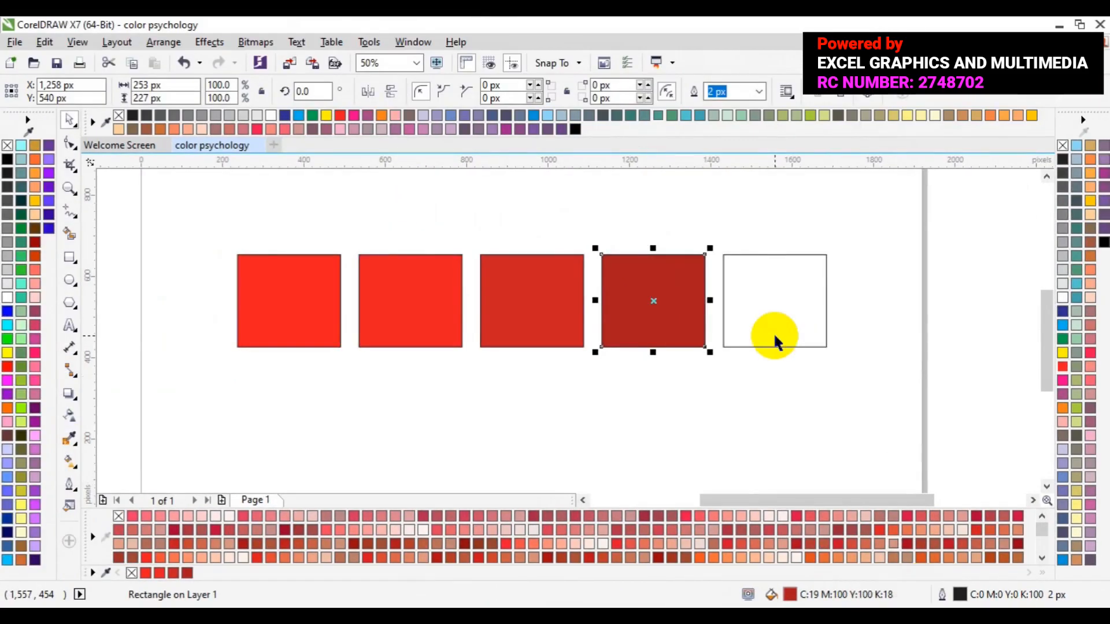
- Fill the fifth rectangle in the row with a lighter shade of the palette's Red, C:0 M:90 Y:75 K:0
left_click(776, 336)
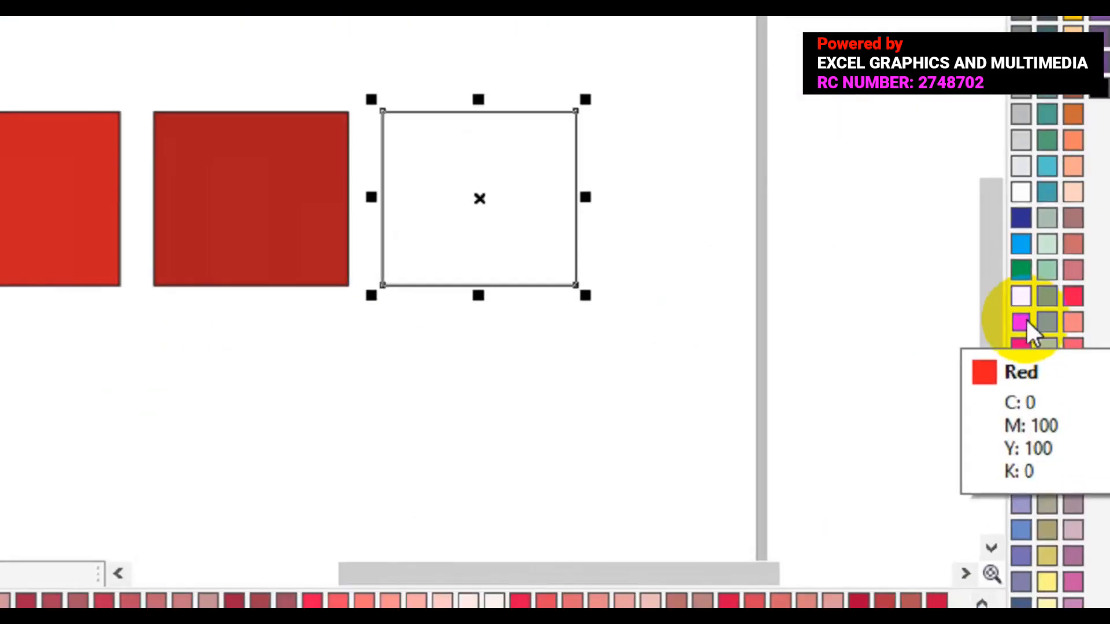
left_click(1024, 323)
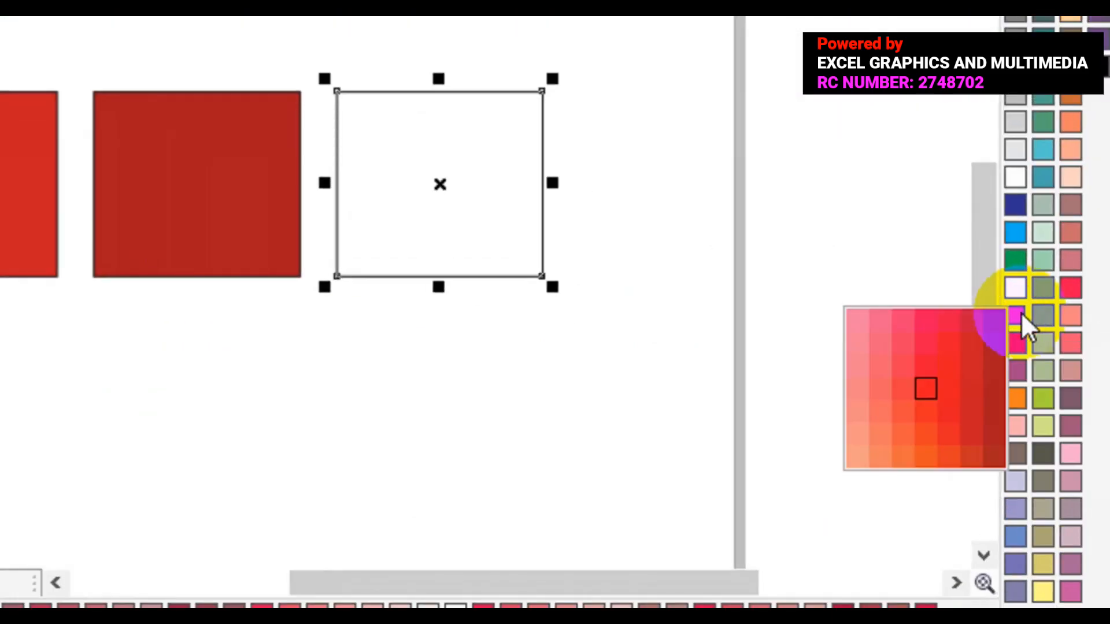
left_click_drag(1021, 313, 900, 388)
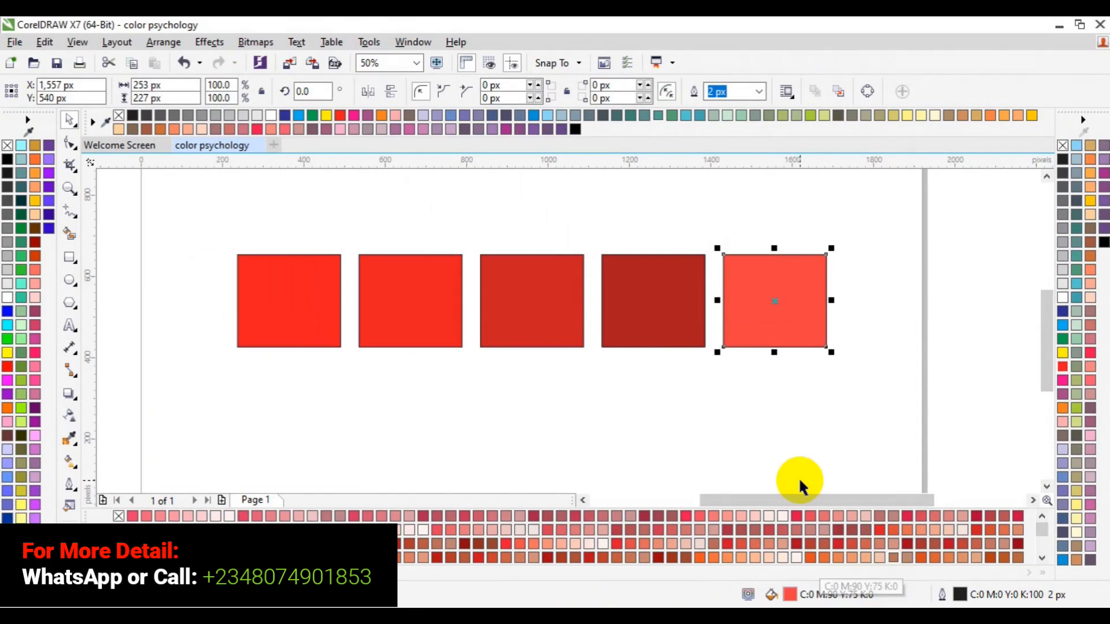
- Delete all five red rectangles from the page
left_click(748, 420)
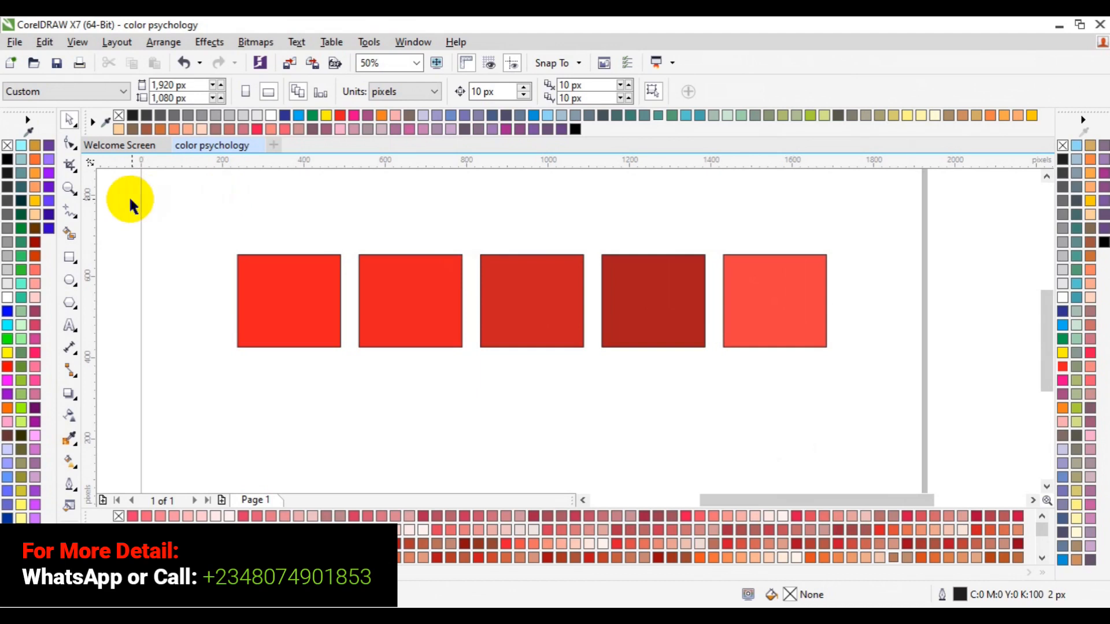
left_click_drag(129, 199, 878, 375)
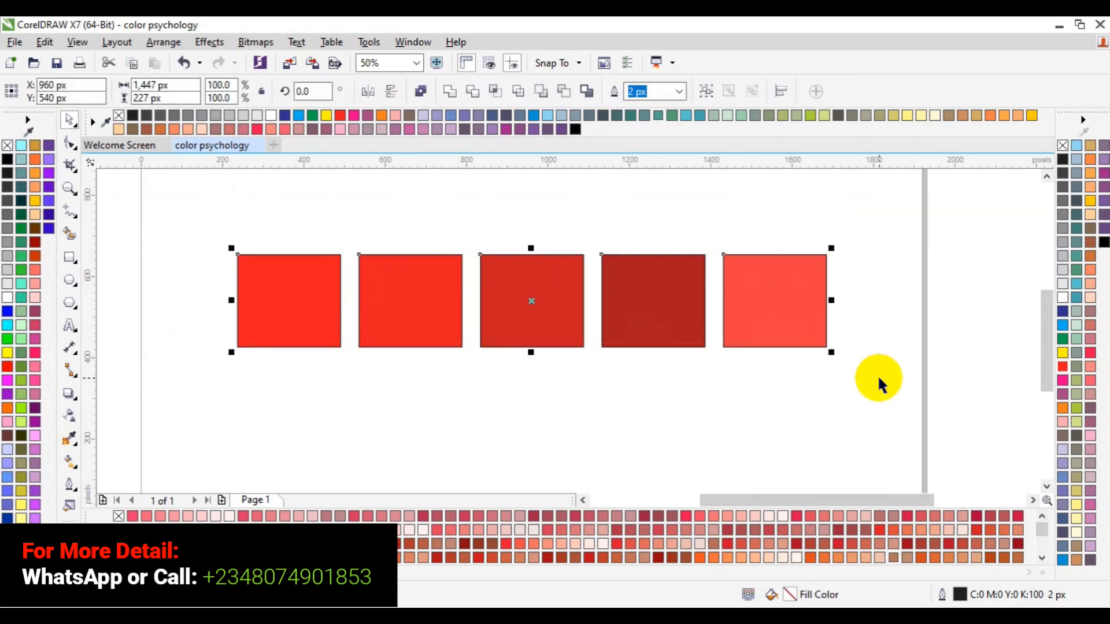
key("Delete")
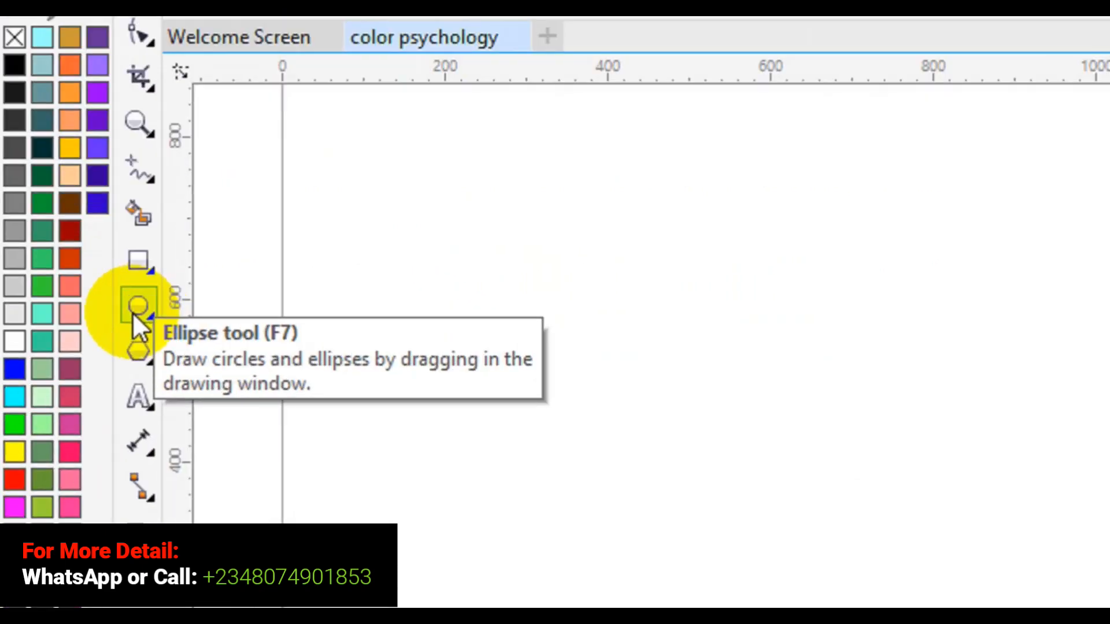
- Draw a circle about 158 px in diameter near the page's left edge and check its width and height
left_click(136, 311)
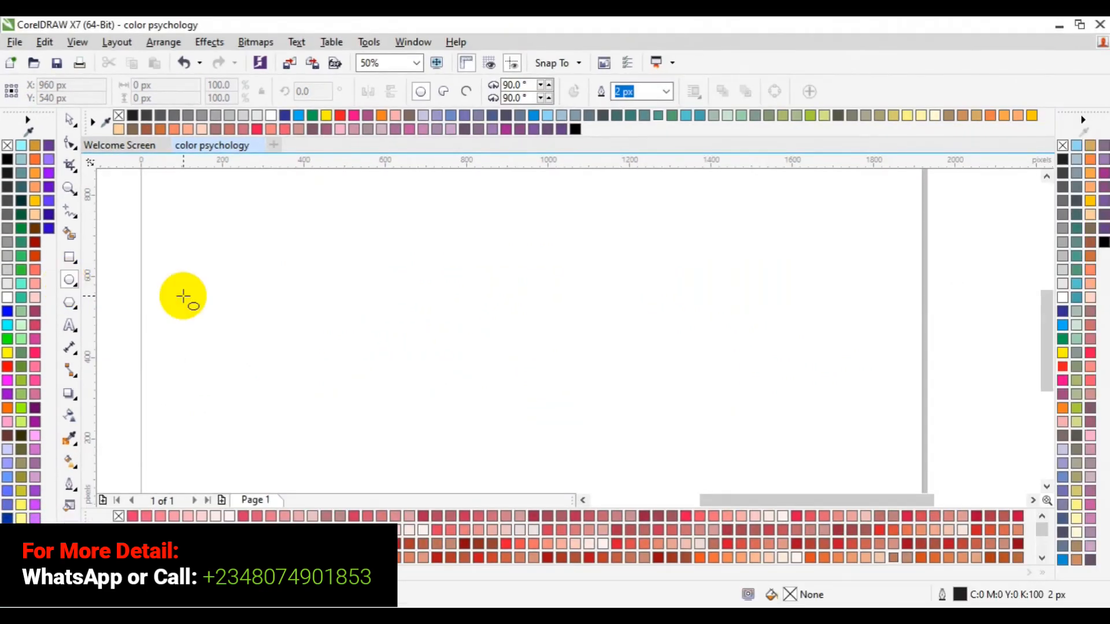
left_click_drag(183, 296, 247, 342)
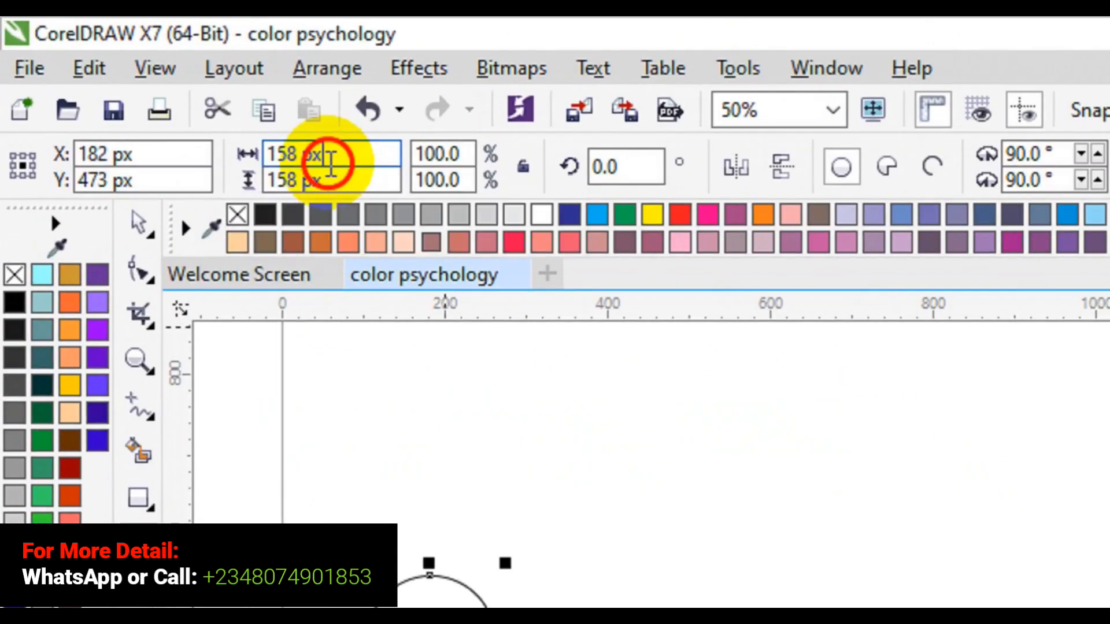
left_click(213, 131)
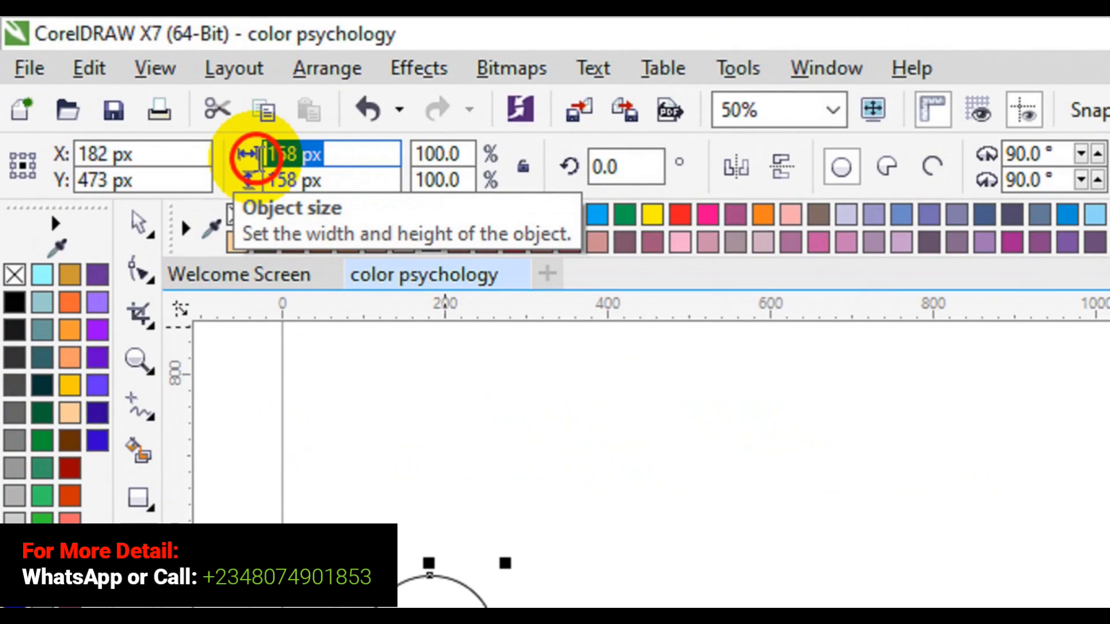
left_click(328, 184)
left_click_drag(328, 184, 261, 177)
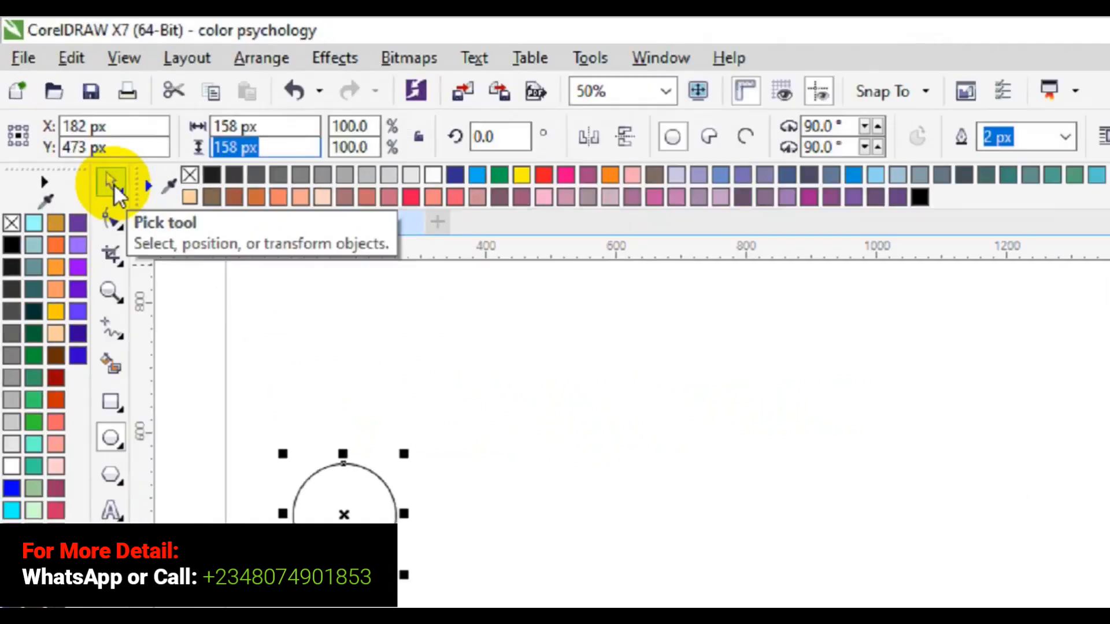
- Copy the circle about 183 px to its right and repeat the copy three times for a row of five
left_click(113, 183)
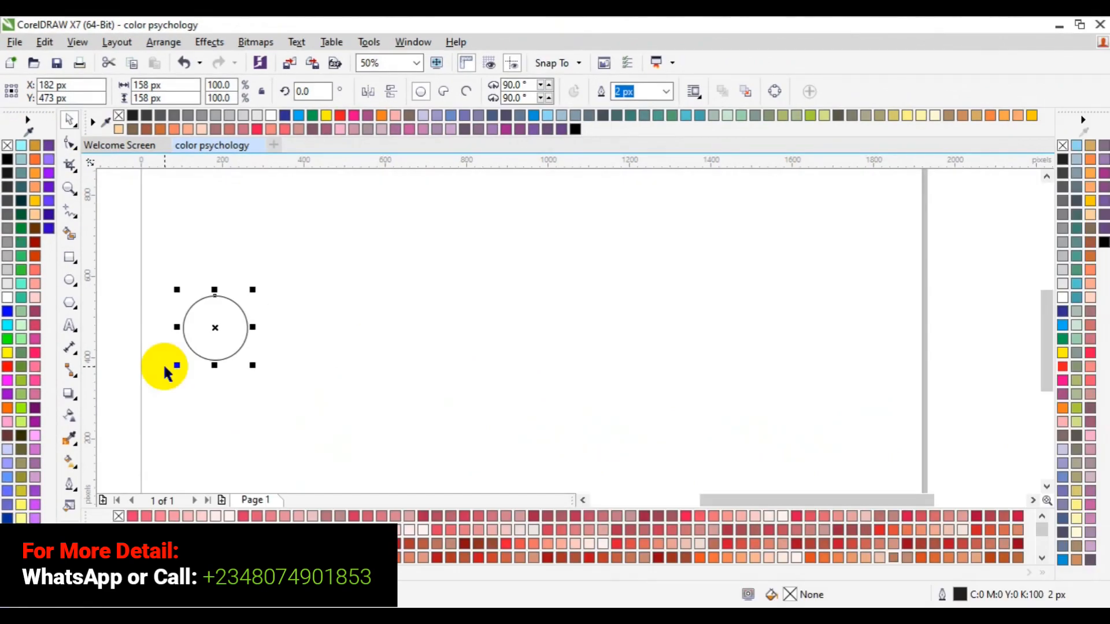
left_click(217, 329)
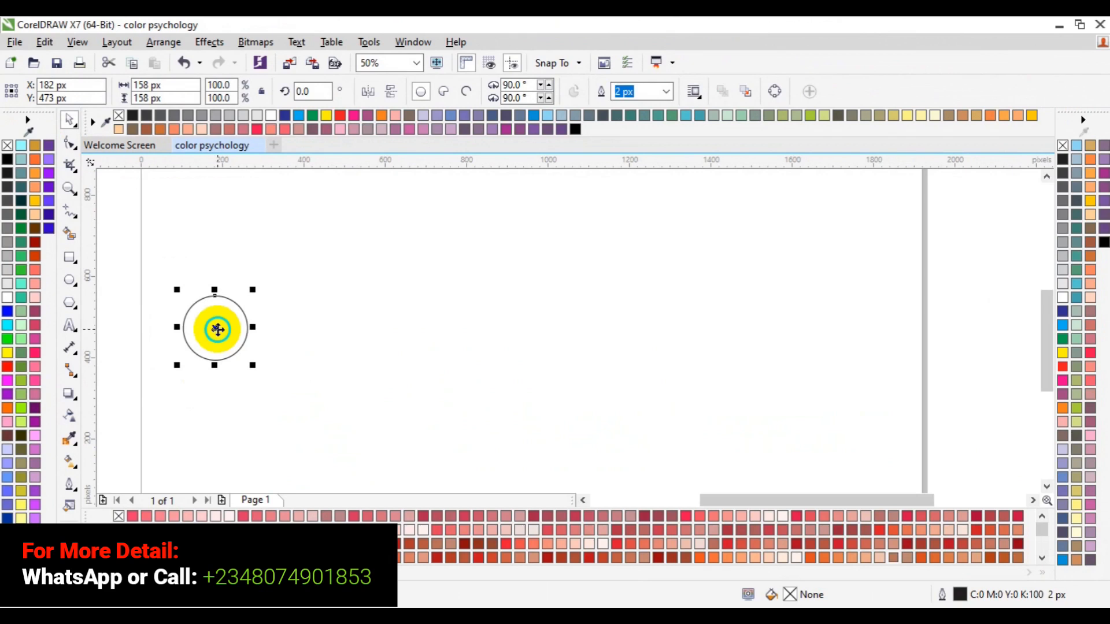
left_click_drag(217, 329, 290, 334)
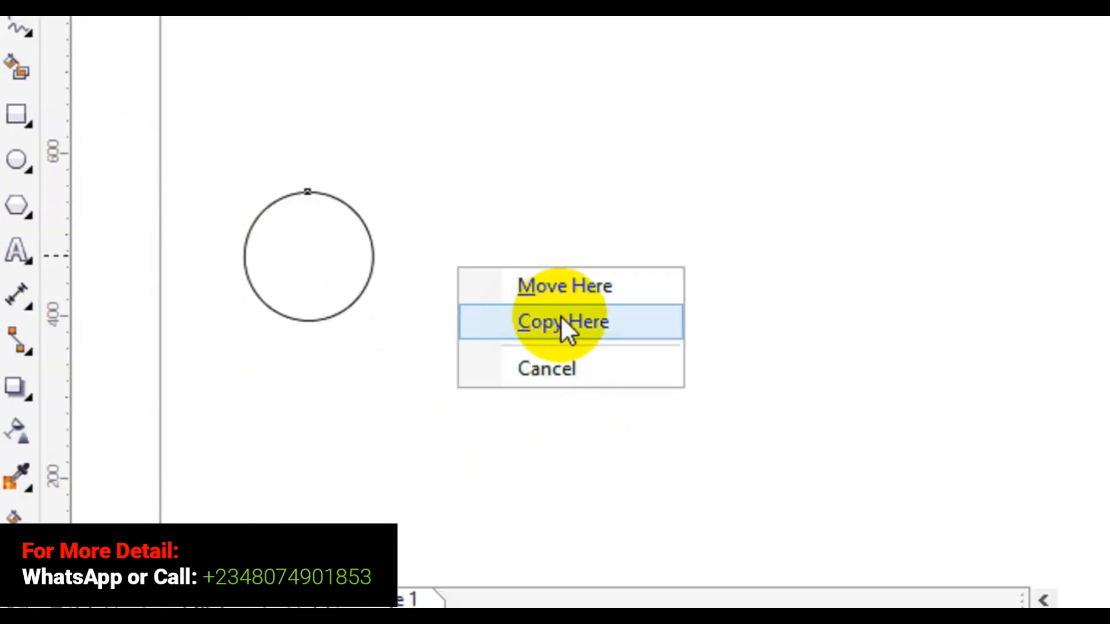
left_click(560, 322)
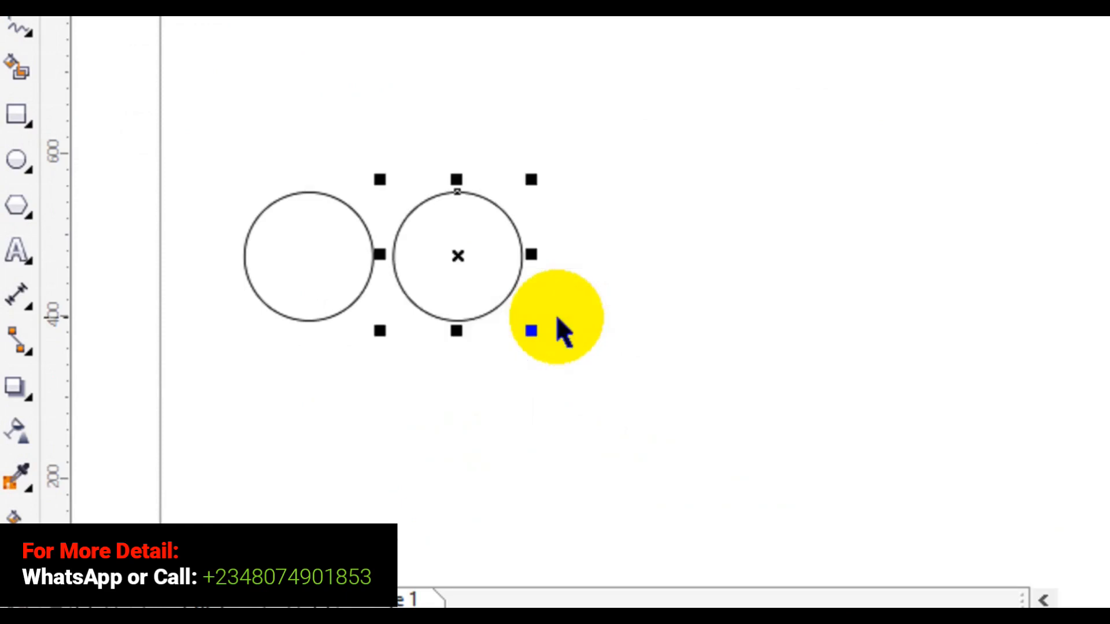
key("ctrl+r")
key("ctrl+r")
key("ctrl+r")
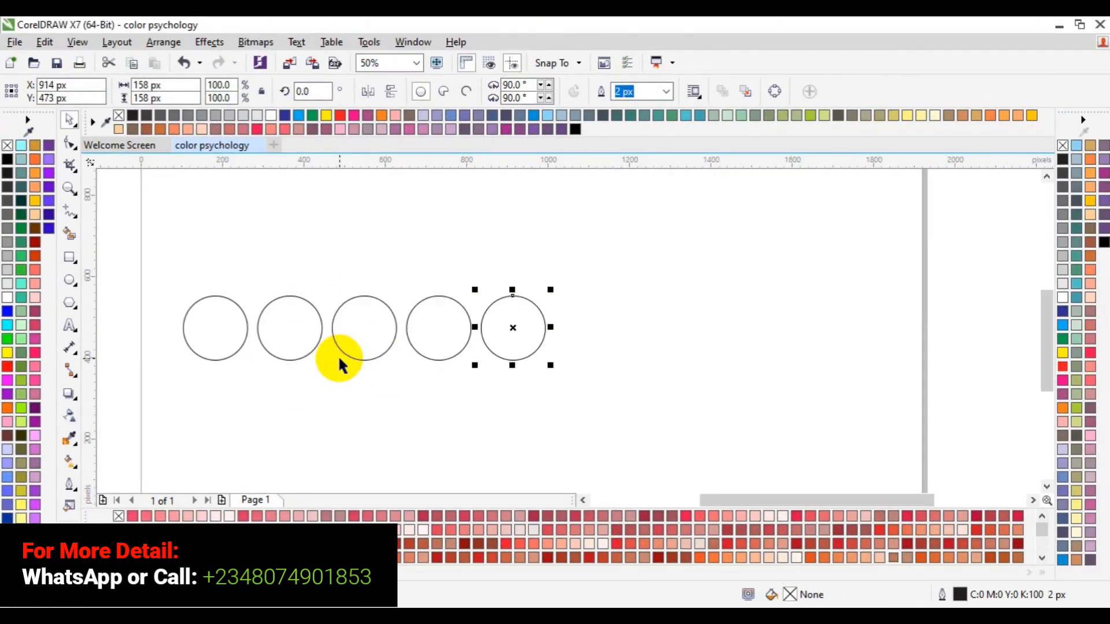
- Center the row of five circles on the page as one group and ungroup it
left_click_drag(123, 256, 633, 397)
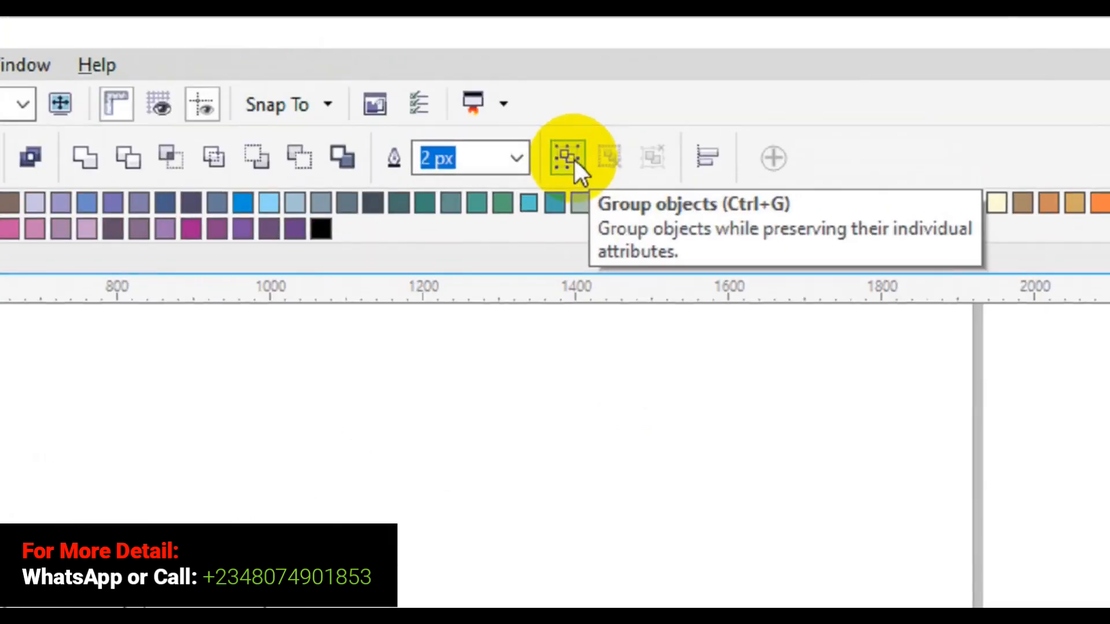
left_click(571, 159)
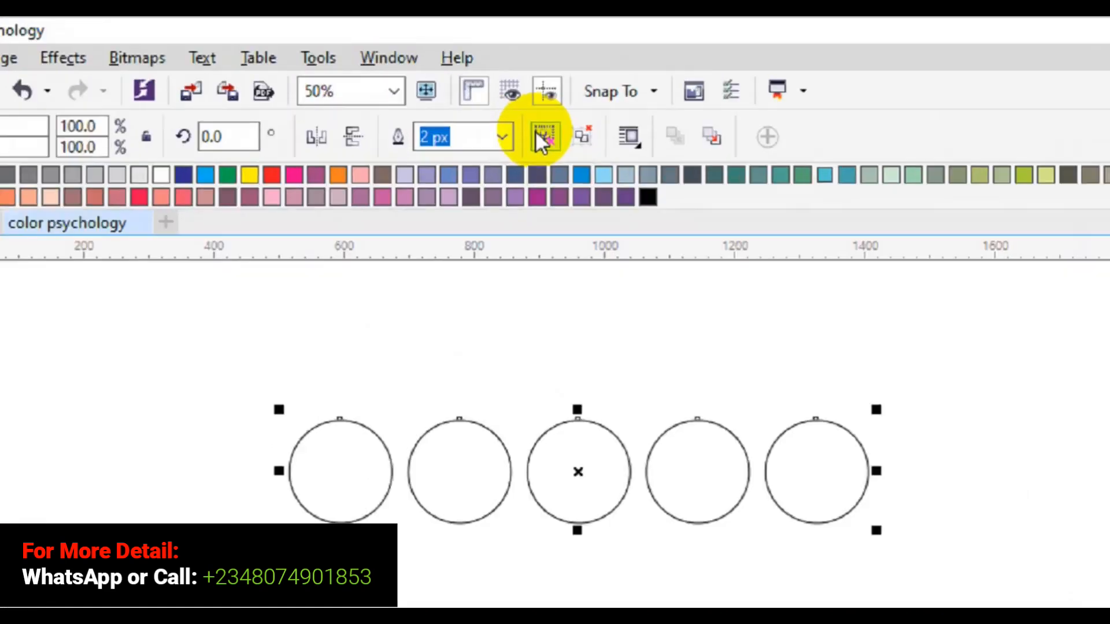
left_click(536, 132)
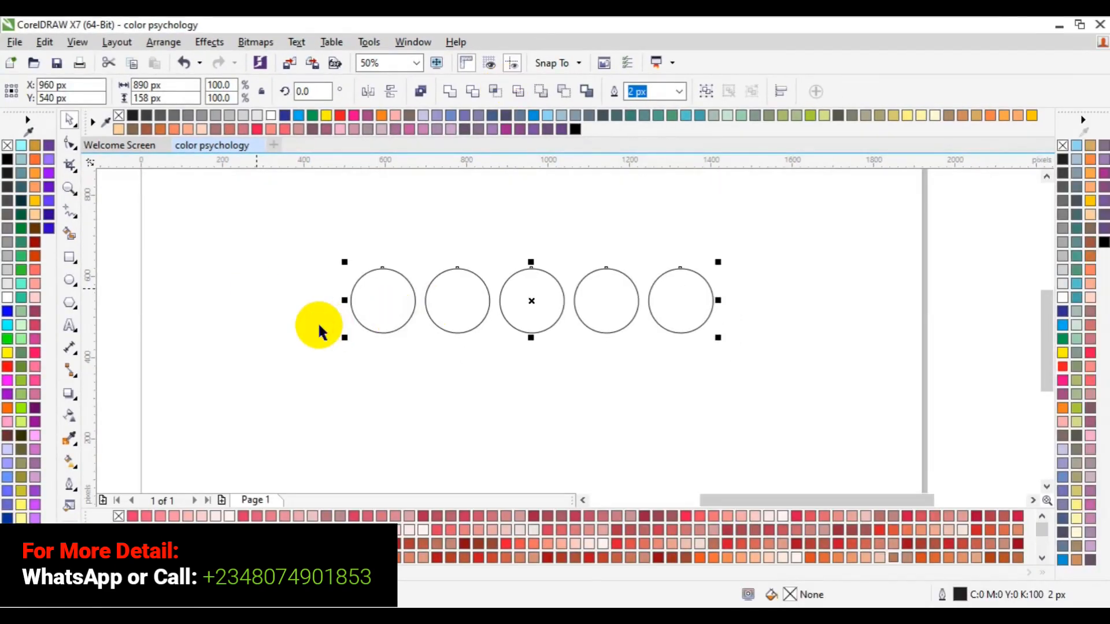
left_click(353, 379)
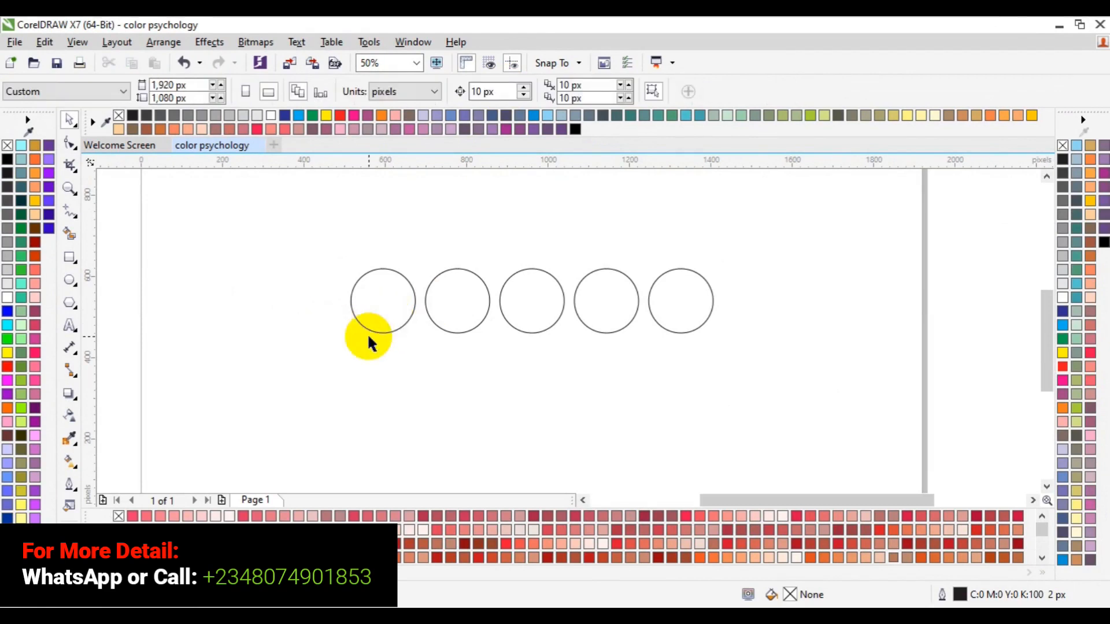
- Fill the first circle with the default palette's Sky Blue (C:100 M:20 Y:0 K:0) and open its fill for editing
left_click(385, 333)
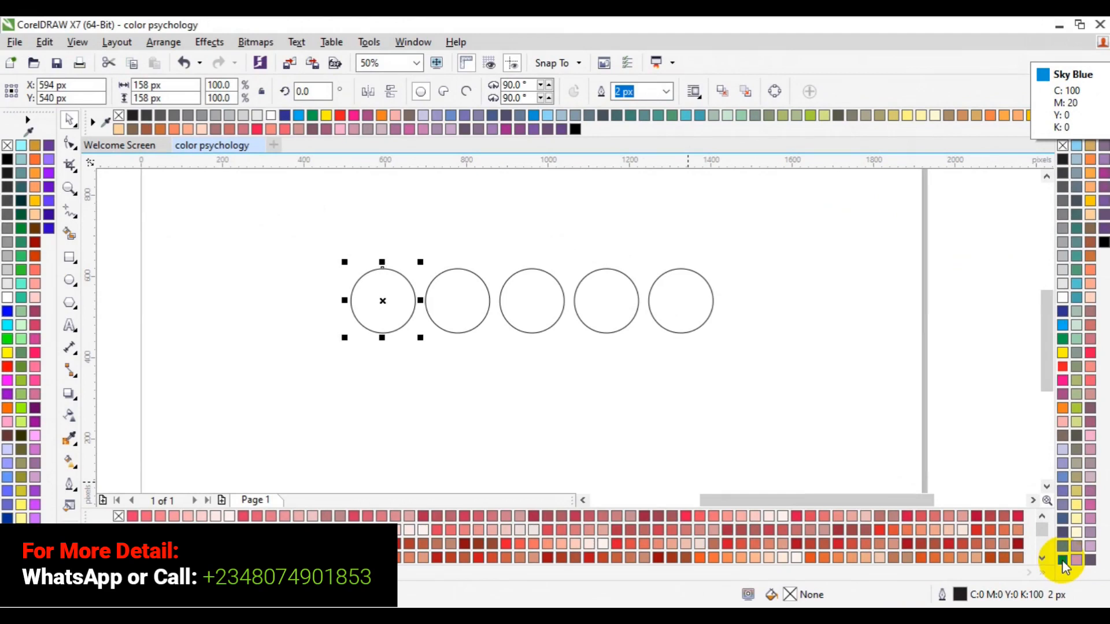
left_click(1062, 560)
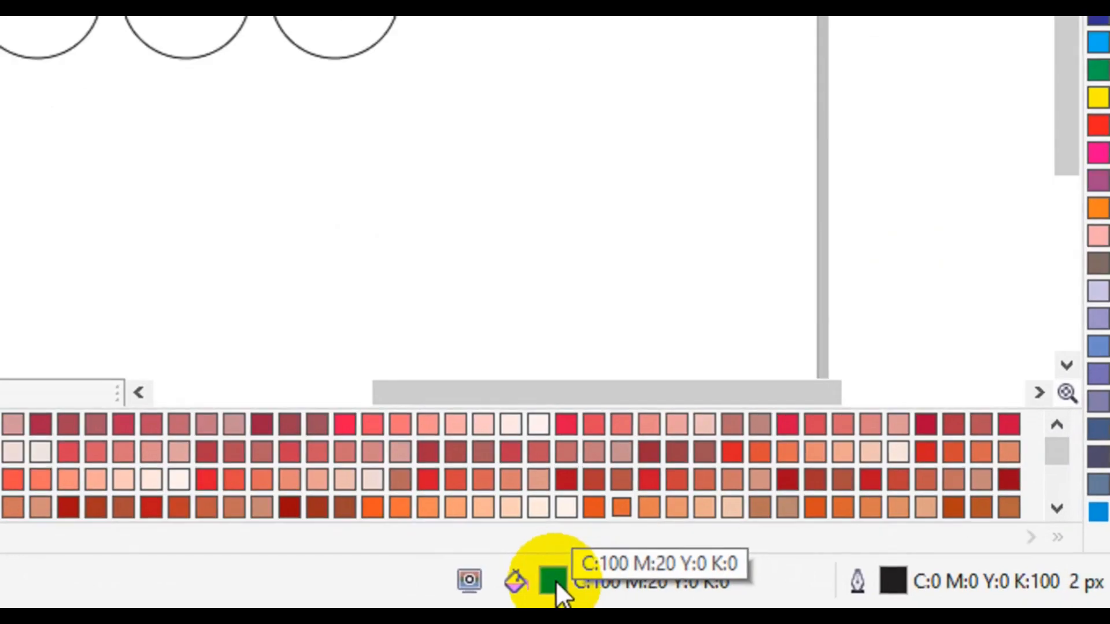
double_click(554, 581)
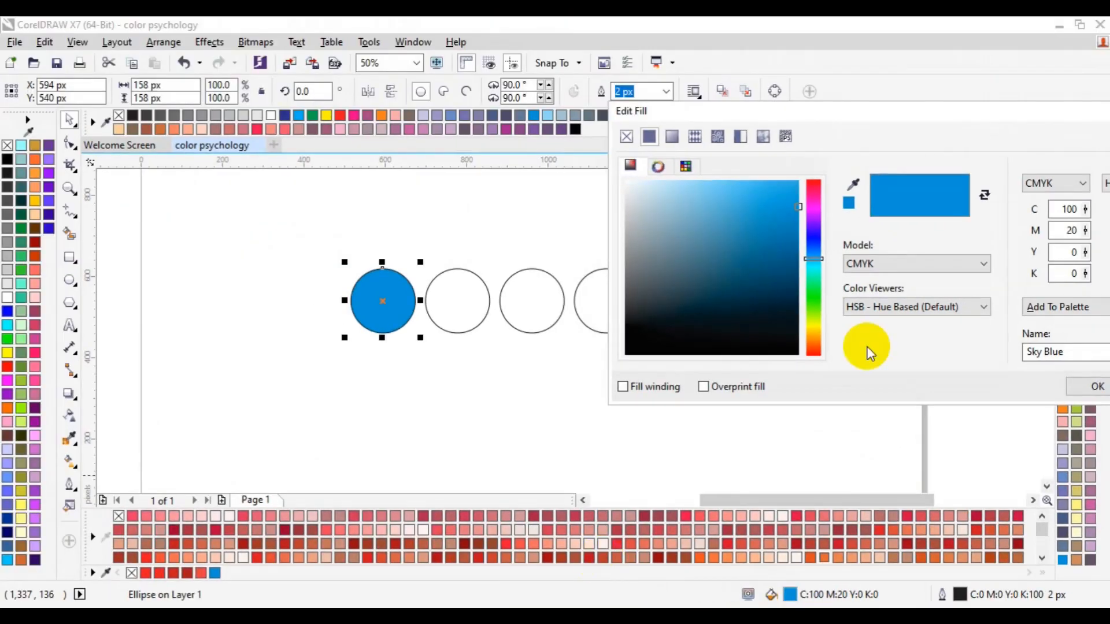
left_click_drag(927, 122, 770, 174)
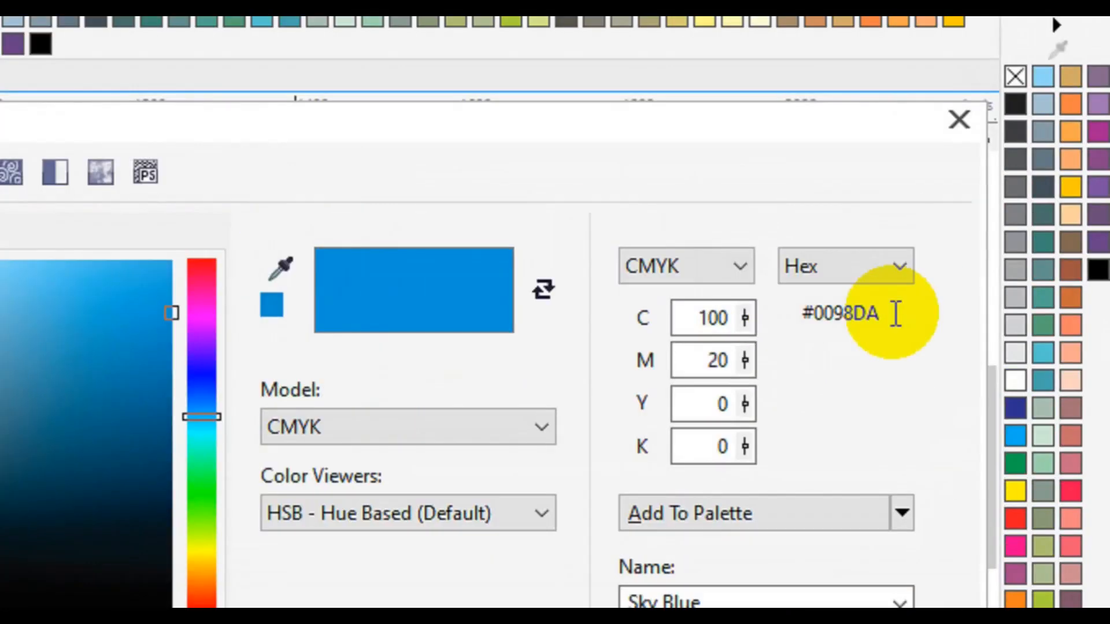
- Change the first circle's fill to a lighter blue, C:68 M:11 Y:0 K:0 (#3BB3E7), and apply it
left_click(890, 316)
left_click_drag(891, 316, 806, 321)
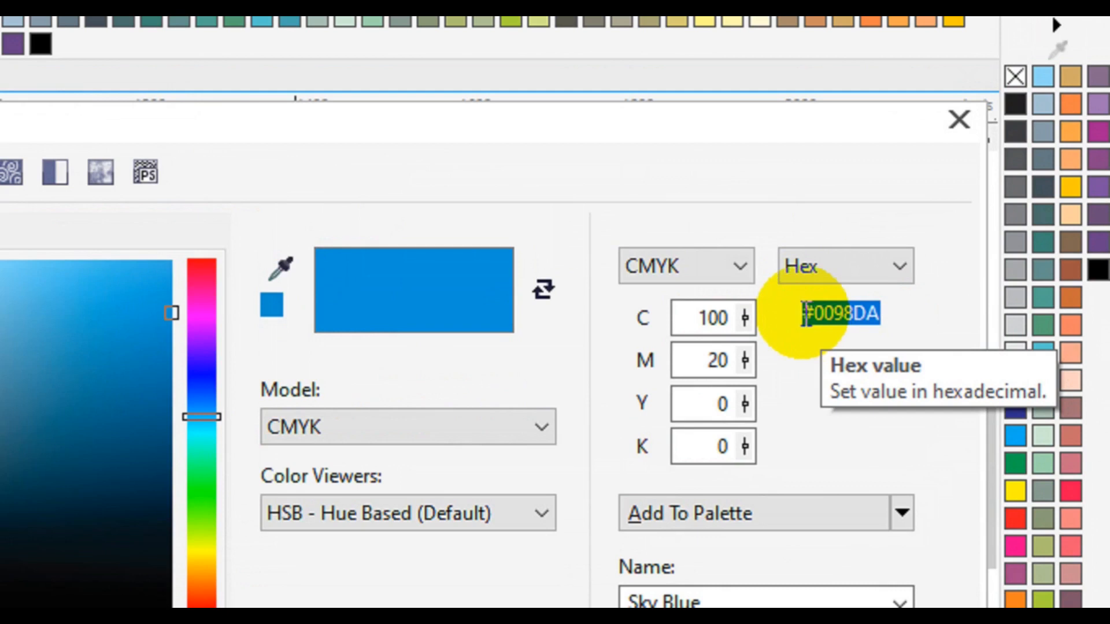
left_click(726, 364)
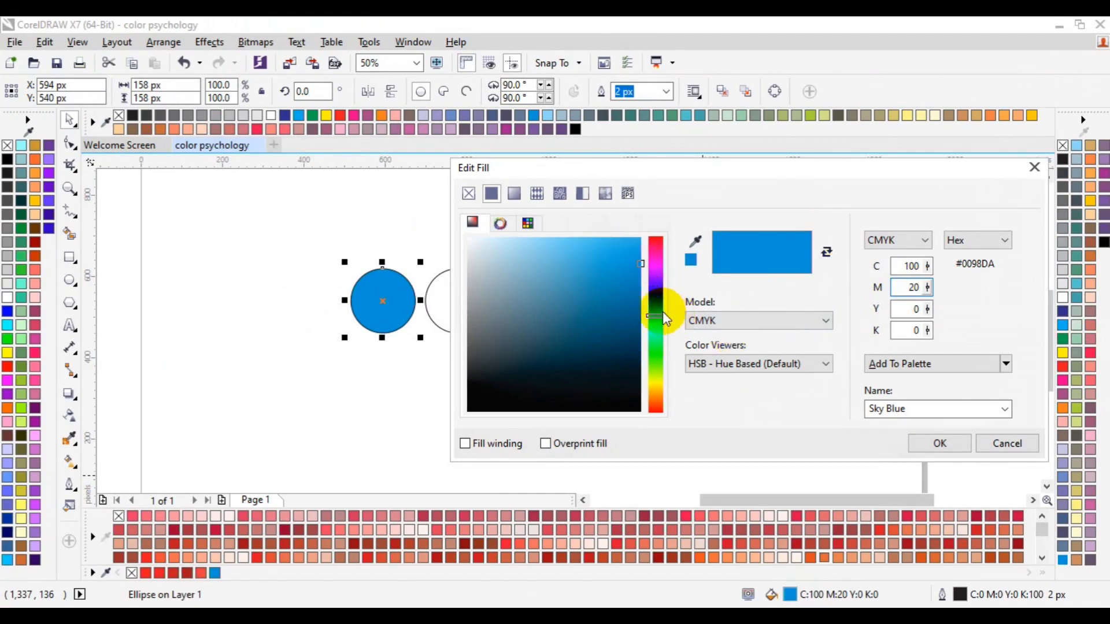
left_click(611, 248)
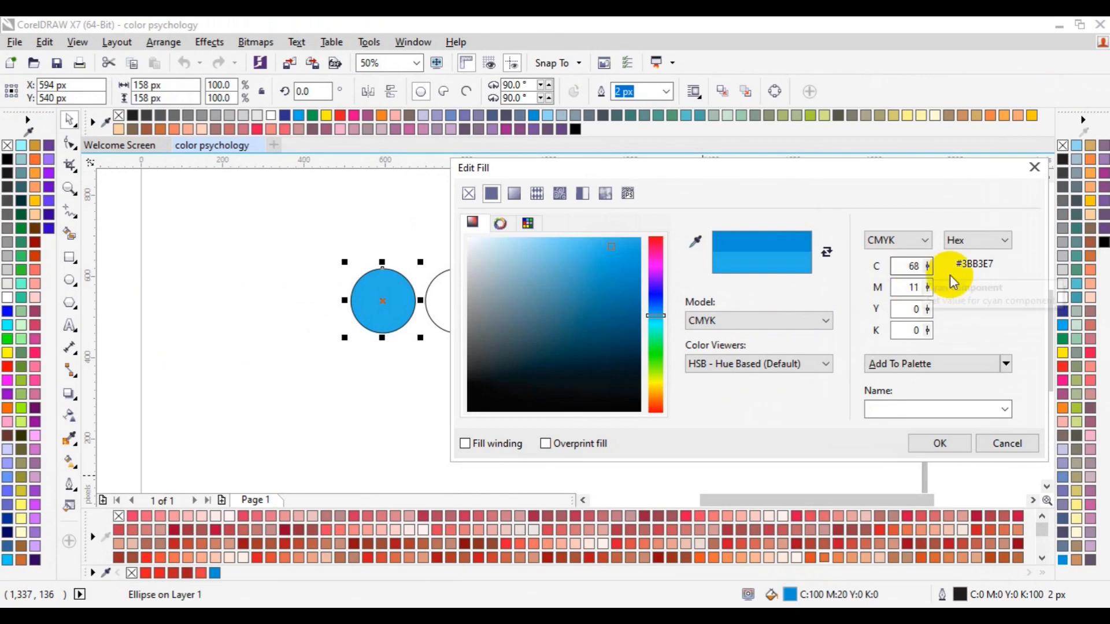
left_click(931, 444)
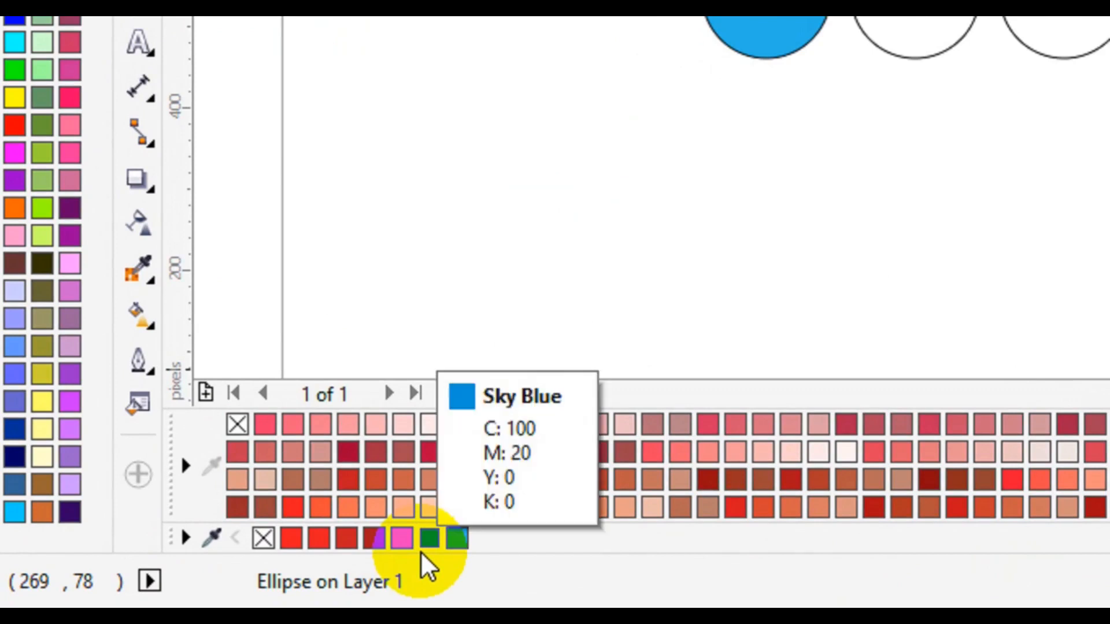
- Refill the first circle with Sky Blue and fill the second circle with C:68 M:11 Y:0 K:0 from the document palette
left_click(423, 549)
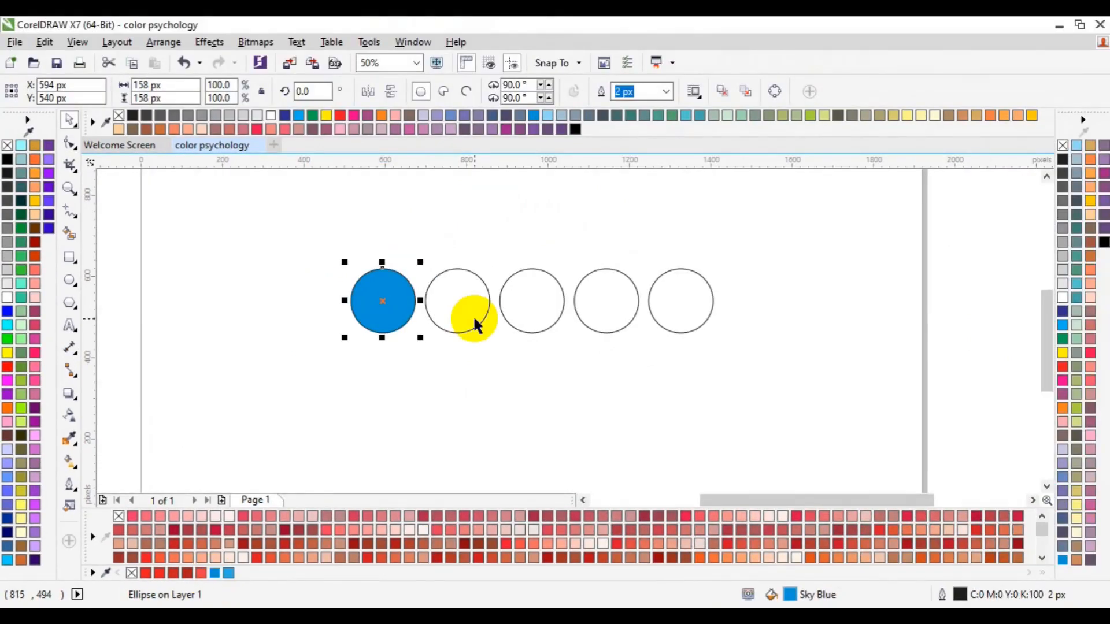
left_click(923, 53)
left_click(461, 332)
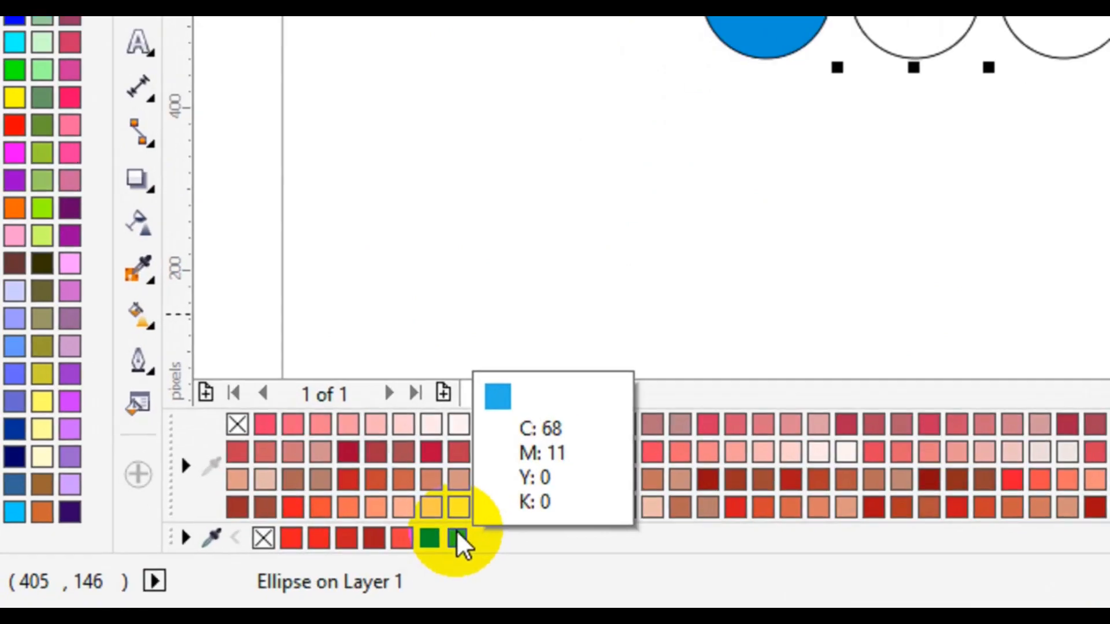
left_click(456, 537)
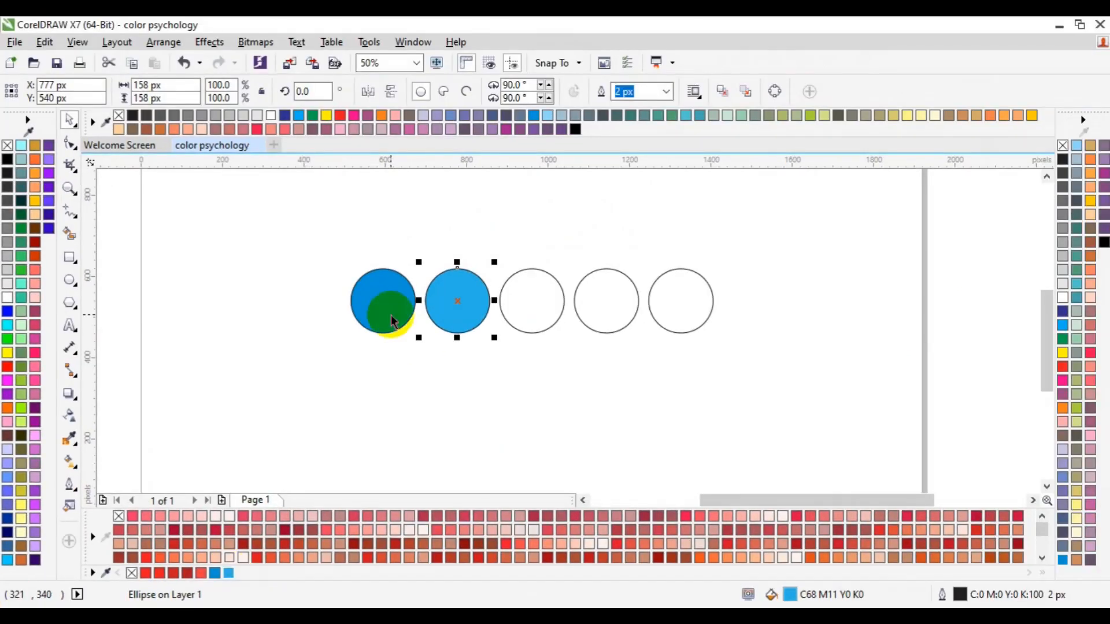
left_click(384, 314)
left_click(473, 302)
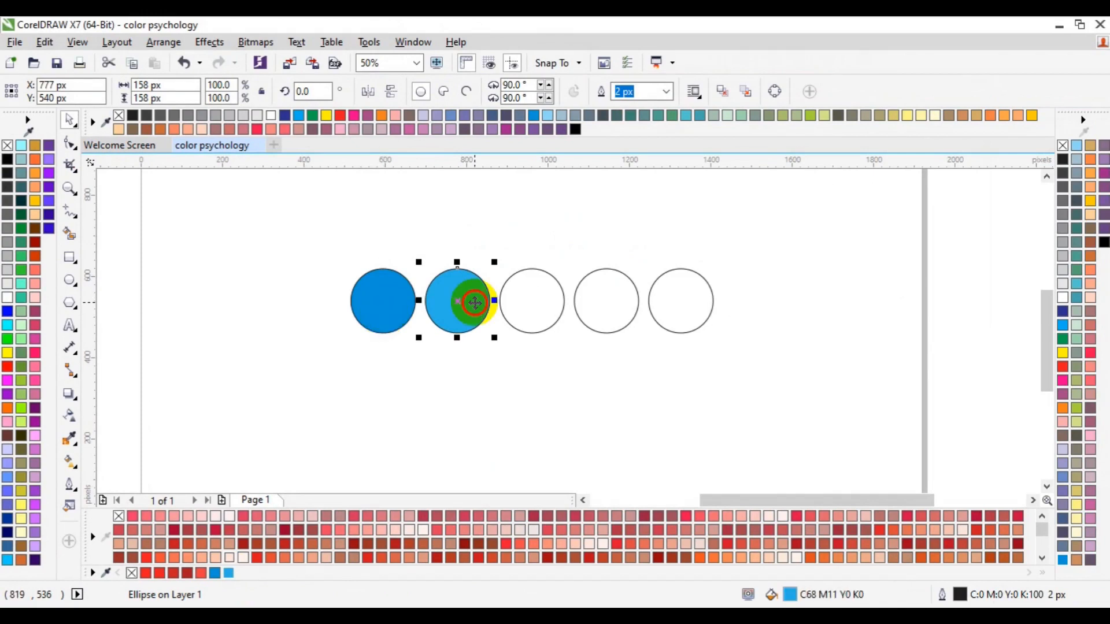
- Fill the third circle with the document palette's C:68 M:11 Y:0 K:0 blue as its base color
left_click(535, 318)
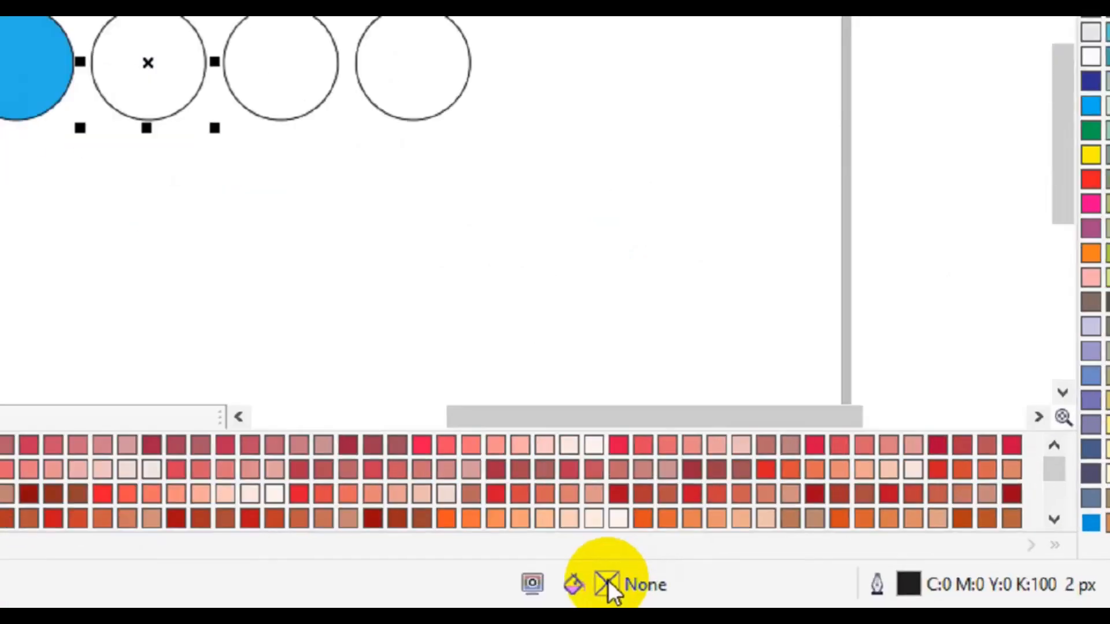
double_click(607, 583)
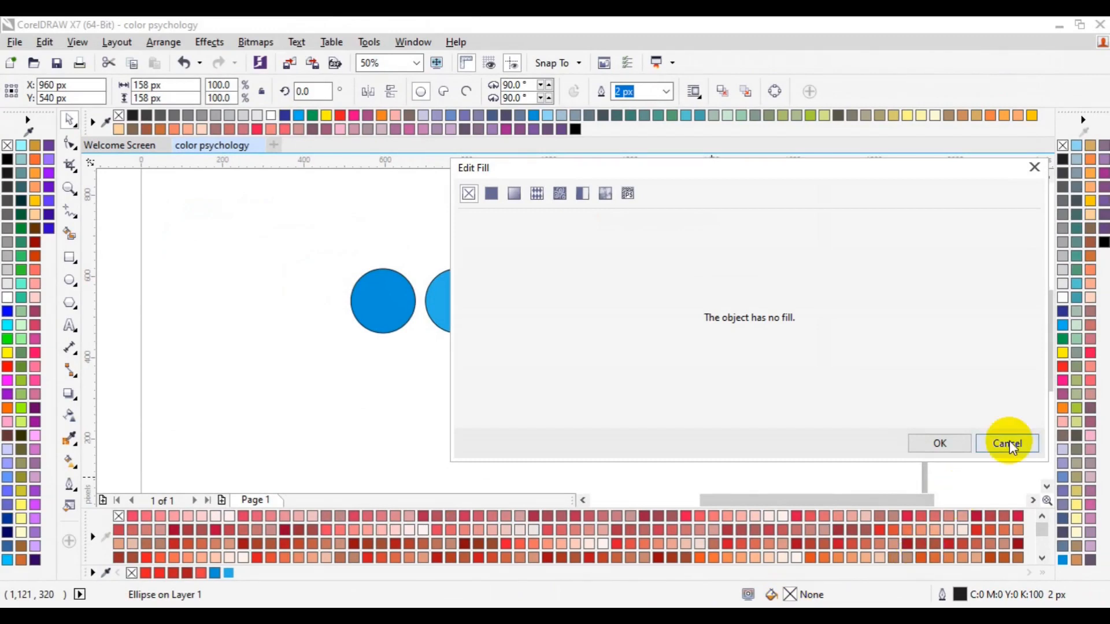
left_click(1007, 443)
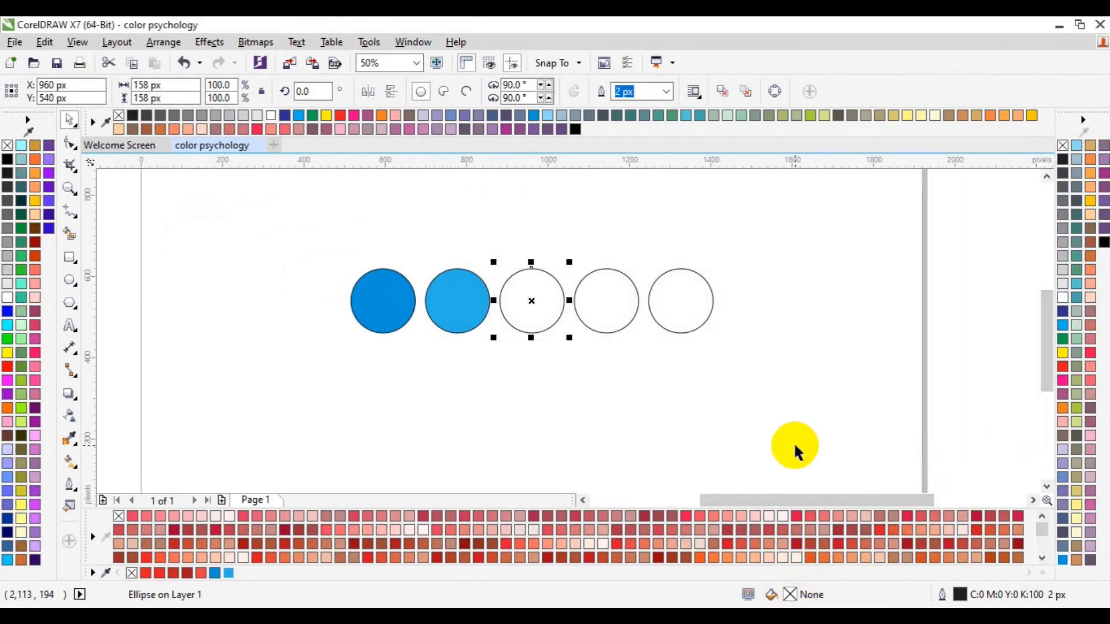
left_click(228, 574)
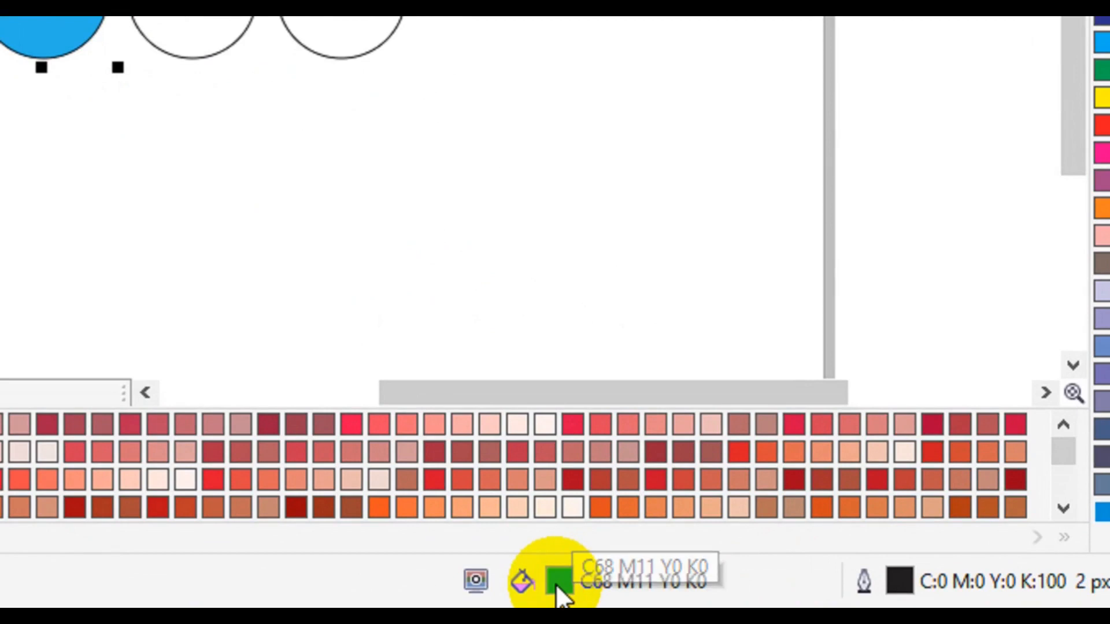
- Edit the third circle's fill to a lighter blue, C:49 M:0 Y:10 K:0 (#7CD0E2), and apply it
double_click(556, 583)
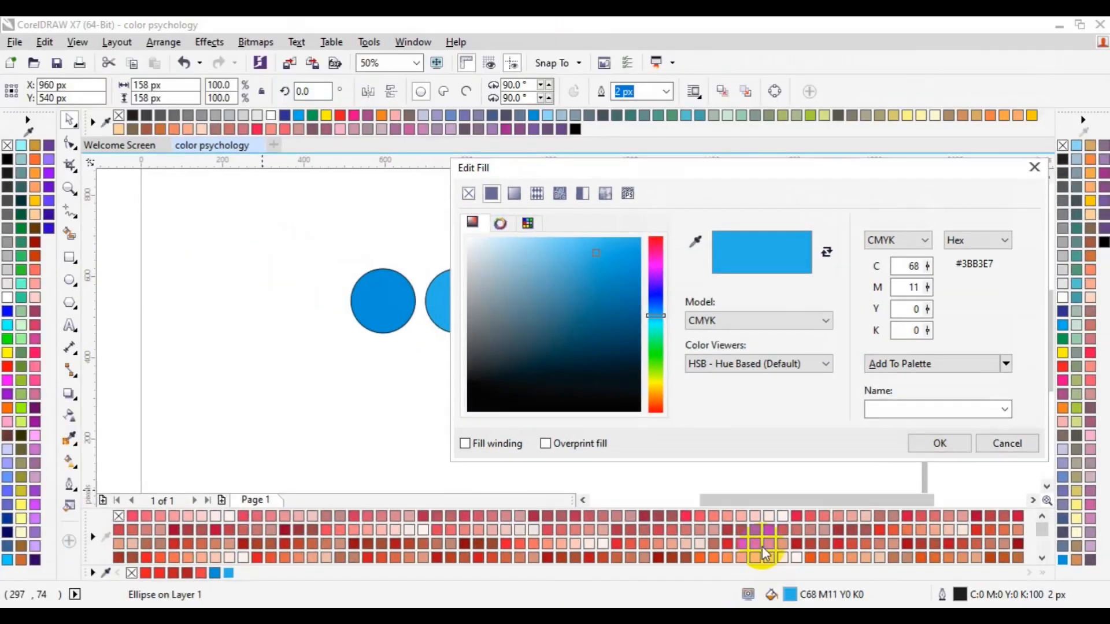
left_click(600, 249)
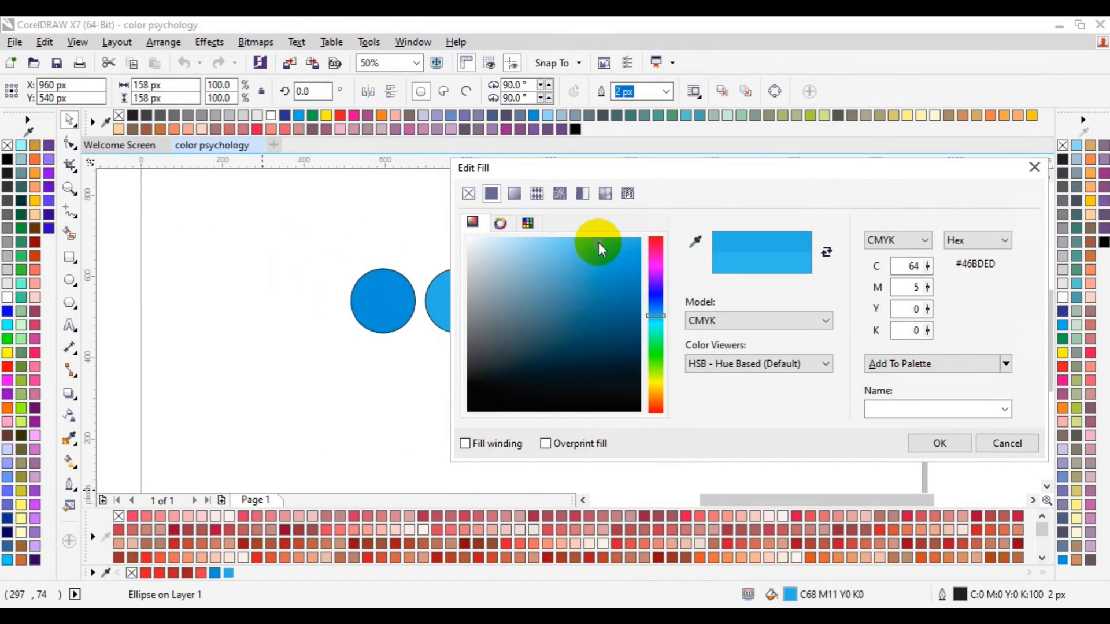
left_click_drag(600, 248, 566, 245)
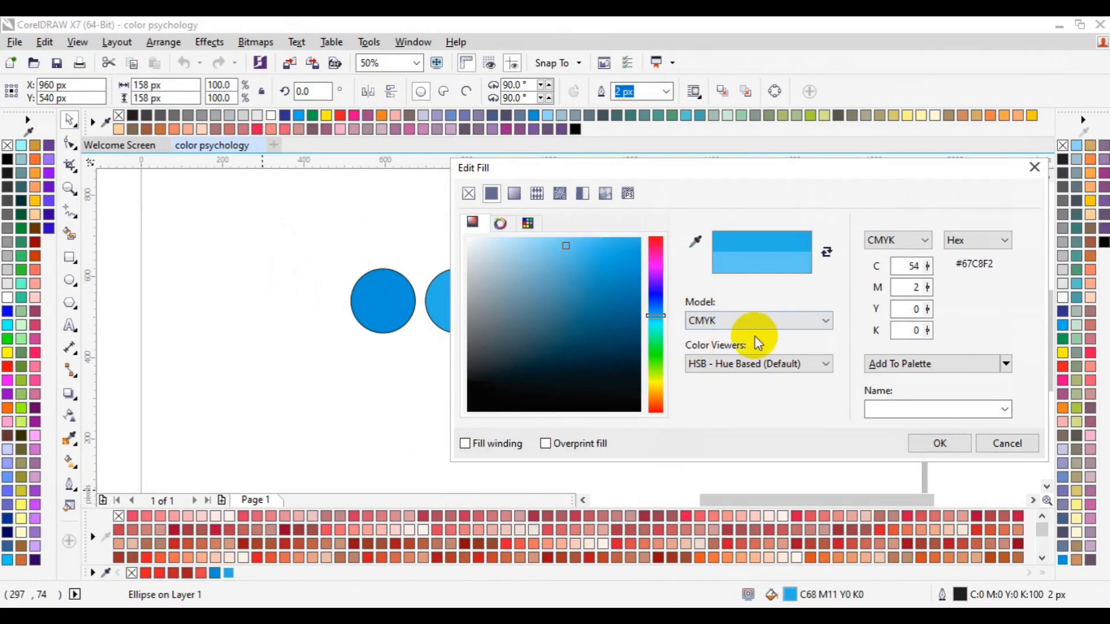
left_click_drag(664, 317, 665, 322)
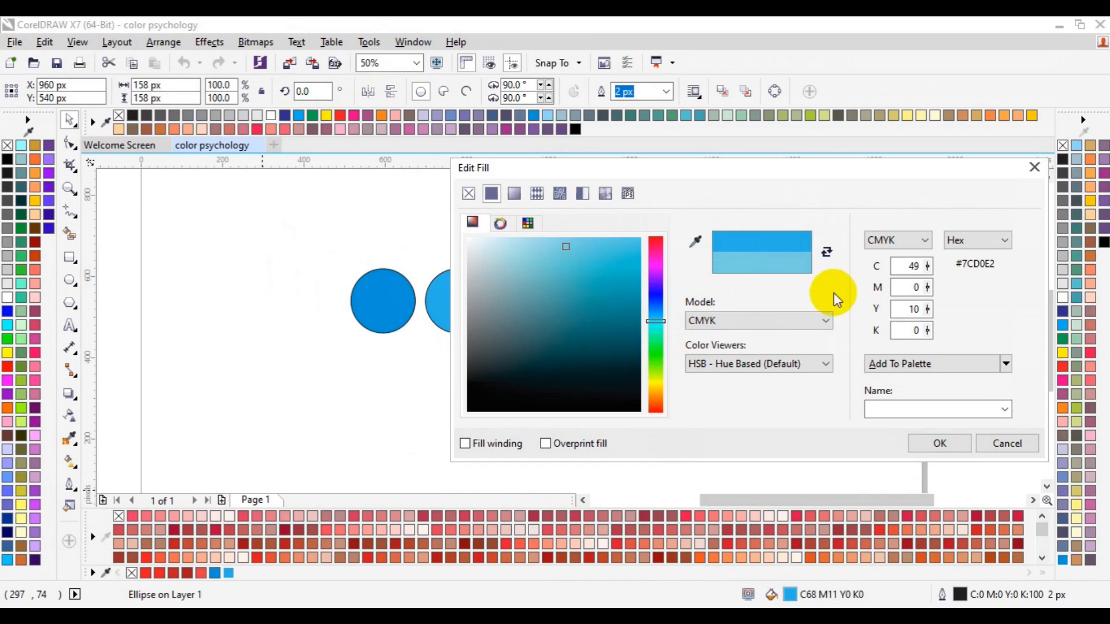
double_click(908, 267)
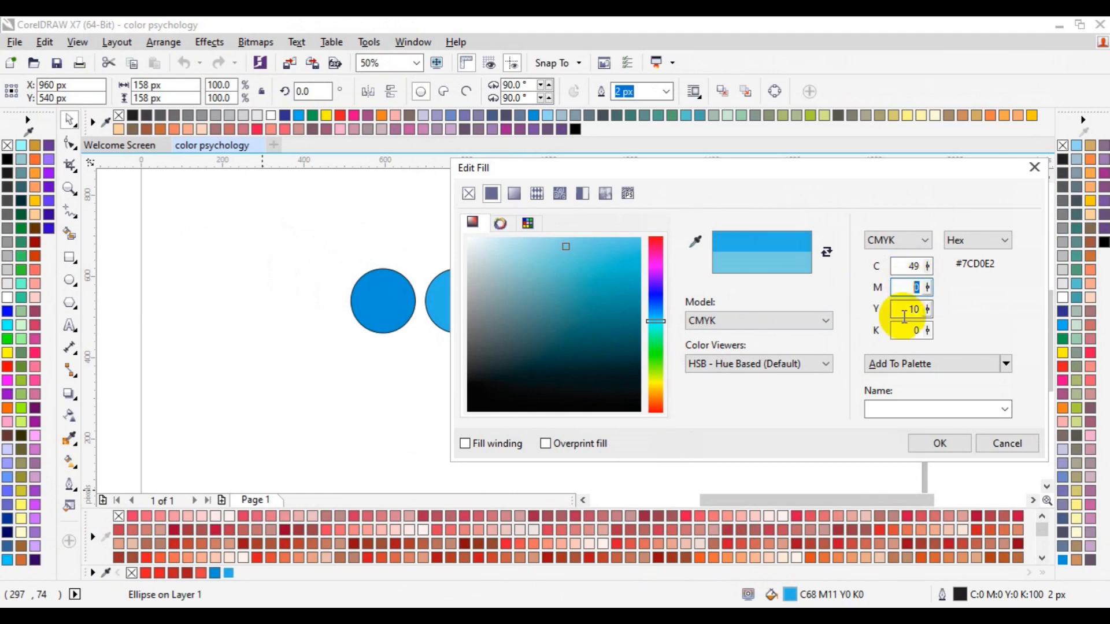
double_click(928, 303)
double_click(916, 329)
double_click(994, 264)
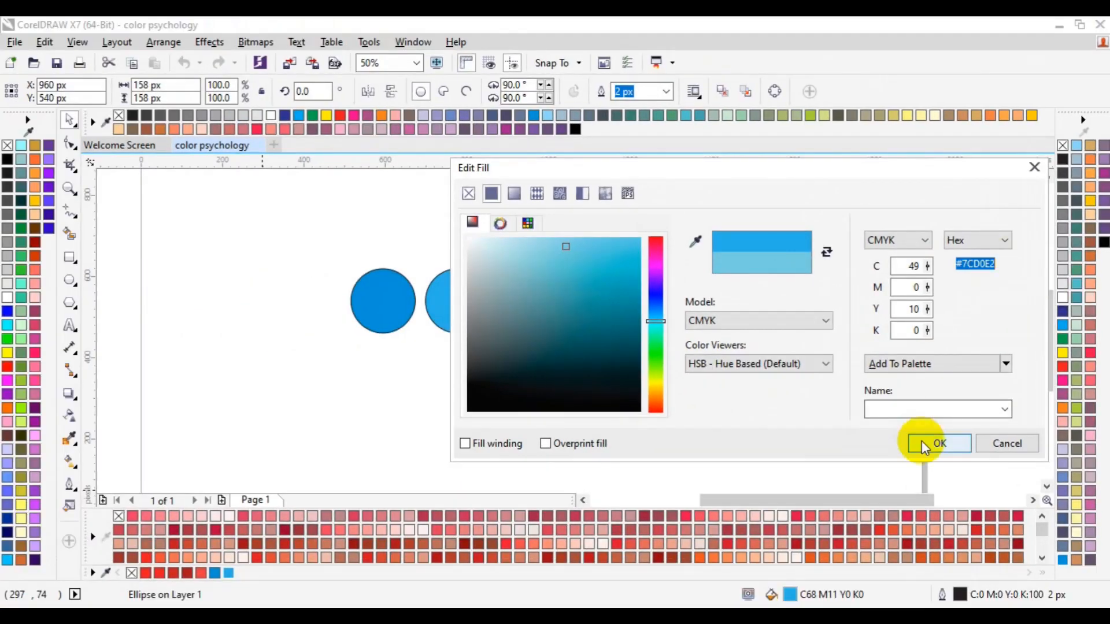
left_click(923, 445)
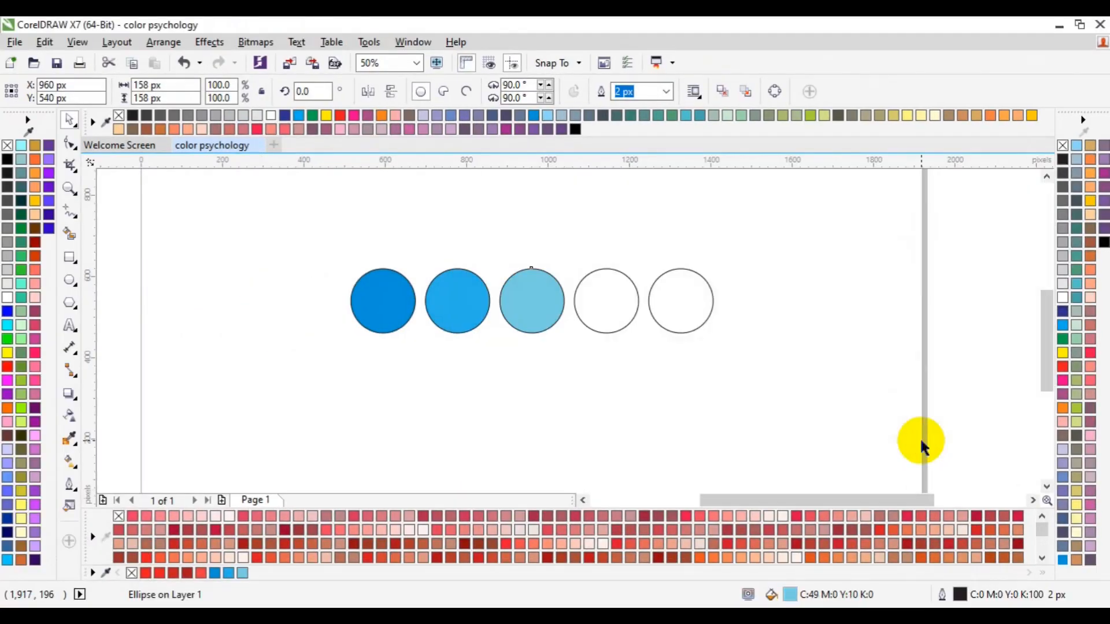
- Check the fills of the first three circles and fill the fourth with the document palette's C:49 M:0 Y:10 K:0 blue
left_click(395, 317)
left_click(455, 309)
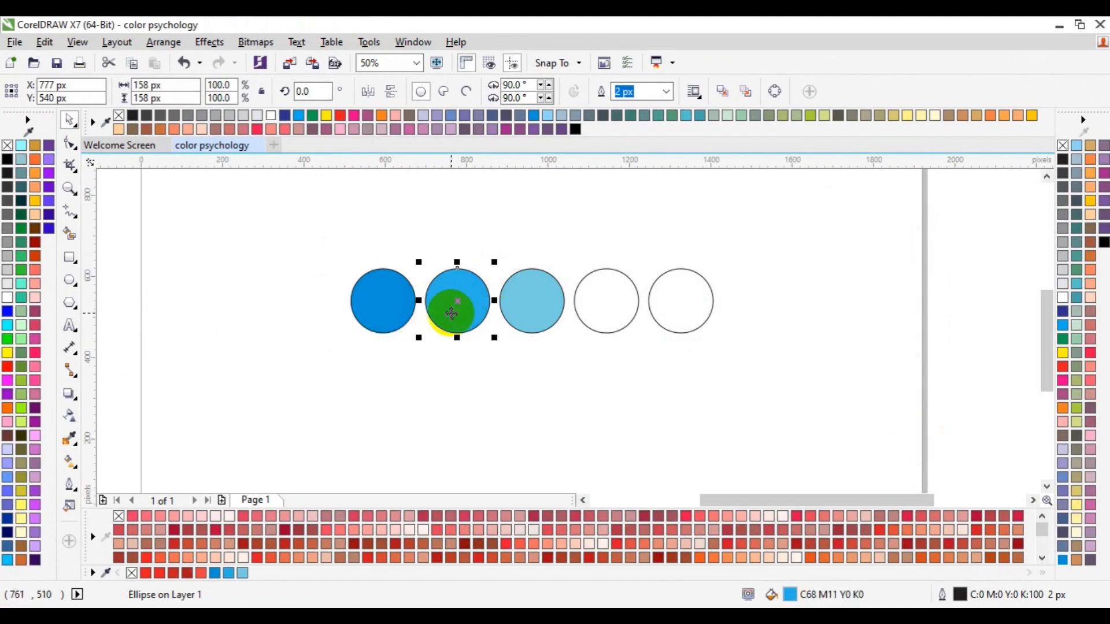
left_click(535, 312)
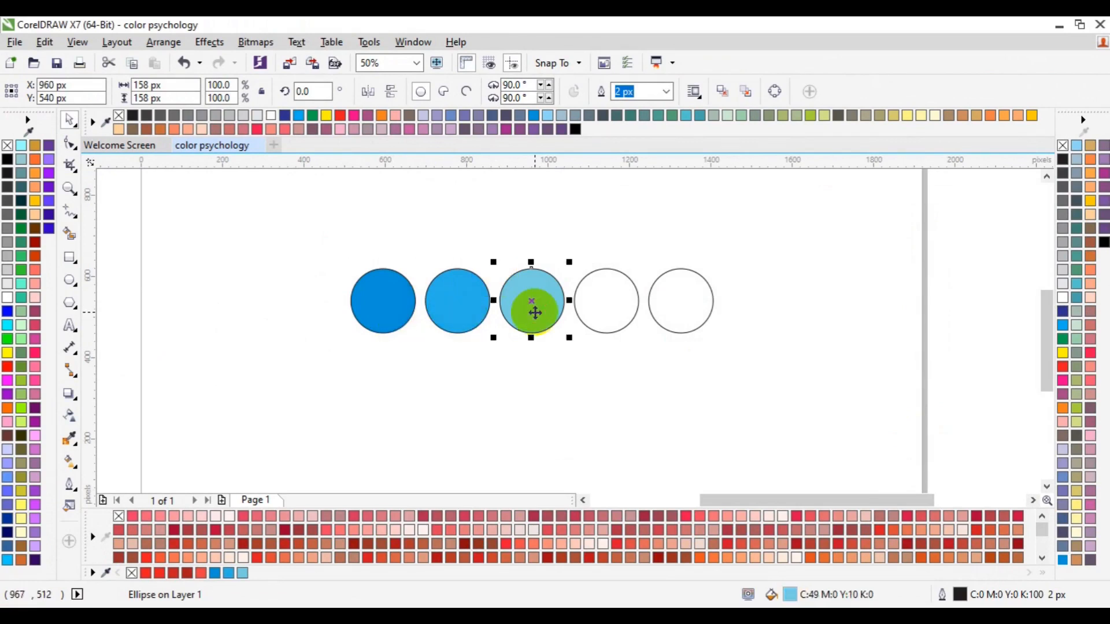
left_click(595, 313)
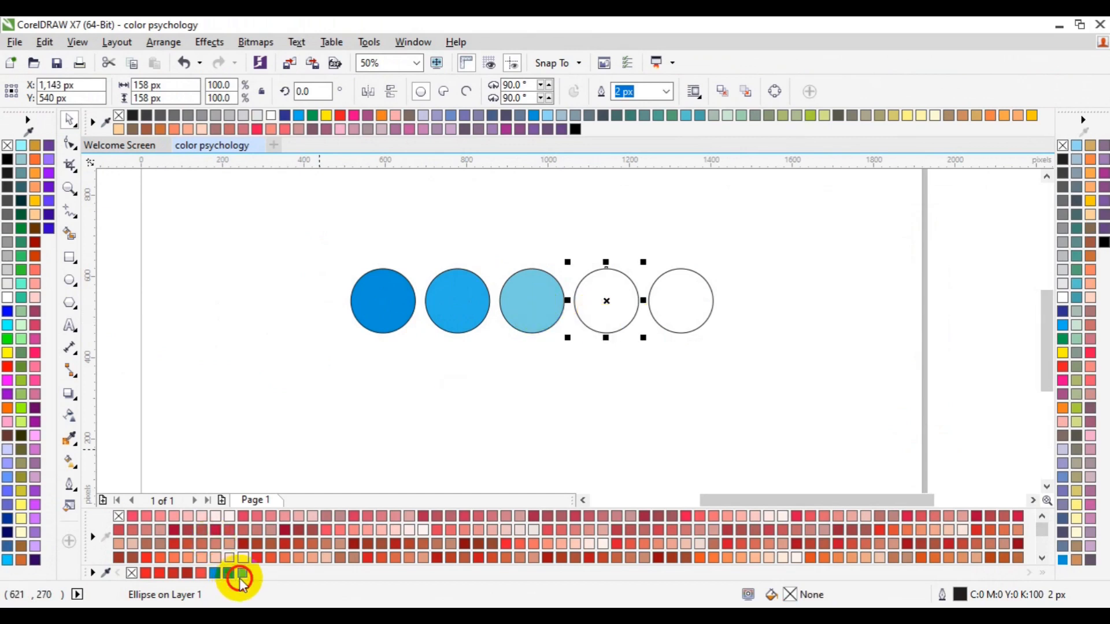
left_click(241, 576)
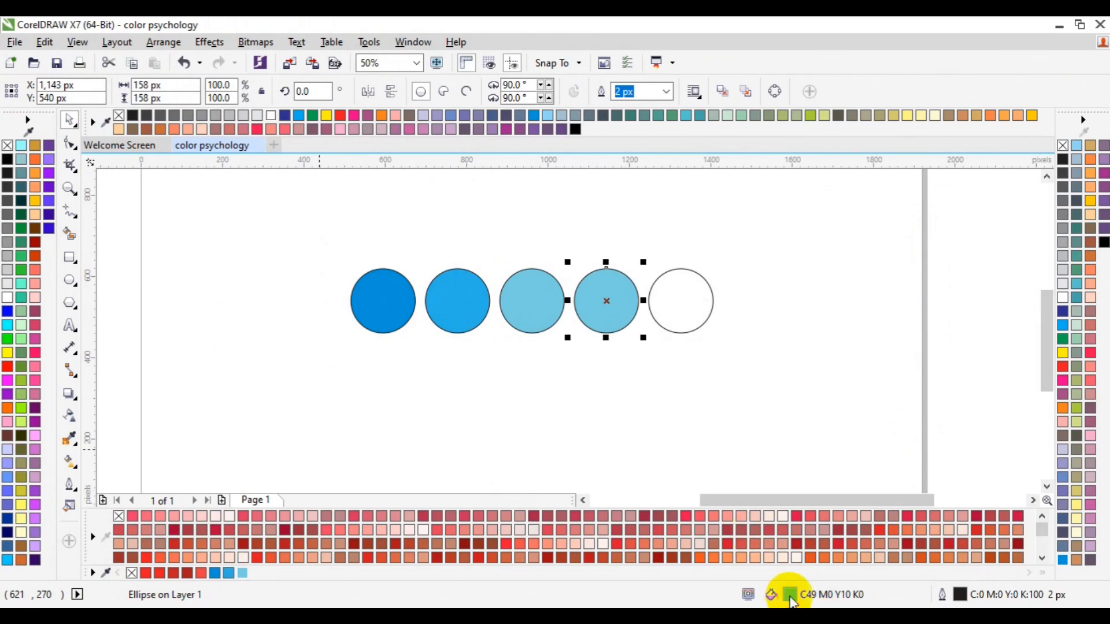
- Edit the fourth circle's fill to a paler blue, C:35 M:0 Y:4 K:0 (#A1DCEF), apply it and deselect the circle
double_click(790, 597)
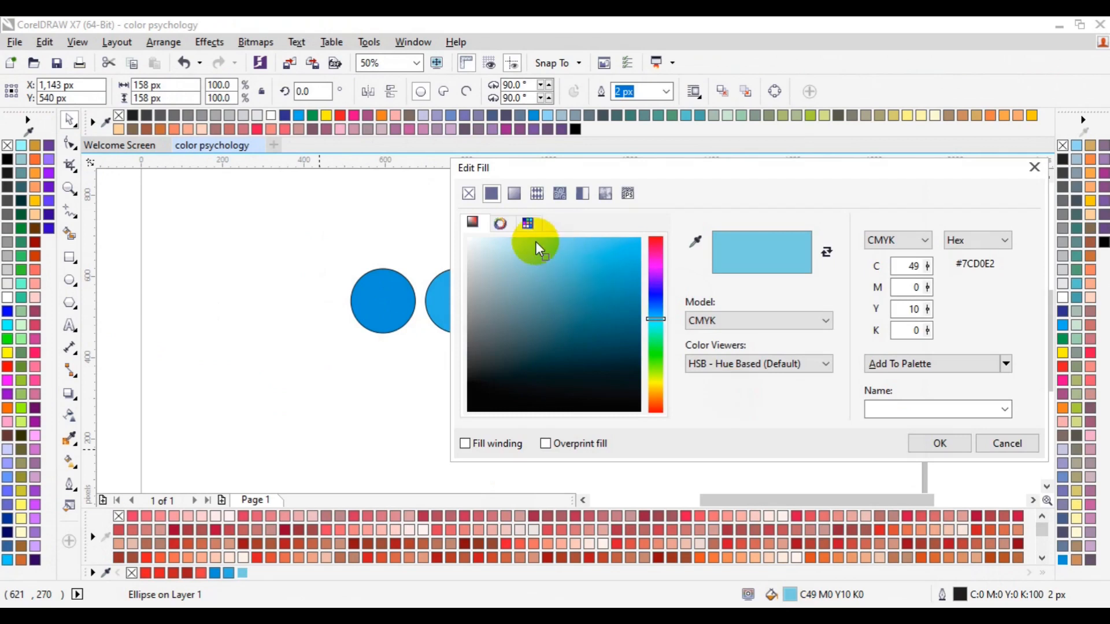
left_click(536, 243)
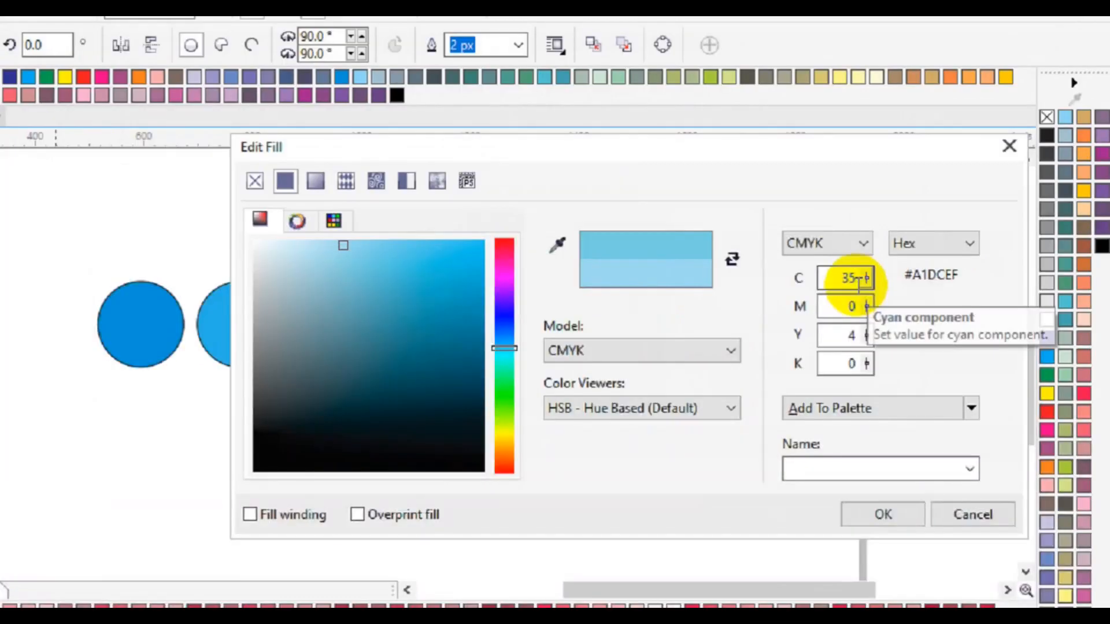
left_click(921, 267)
left_click_drag(775, 304, 750, 308)
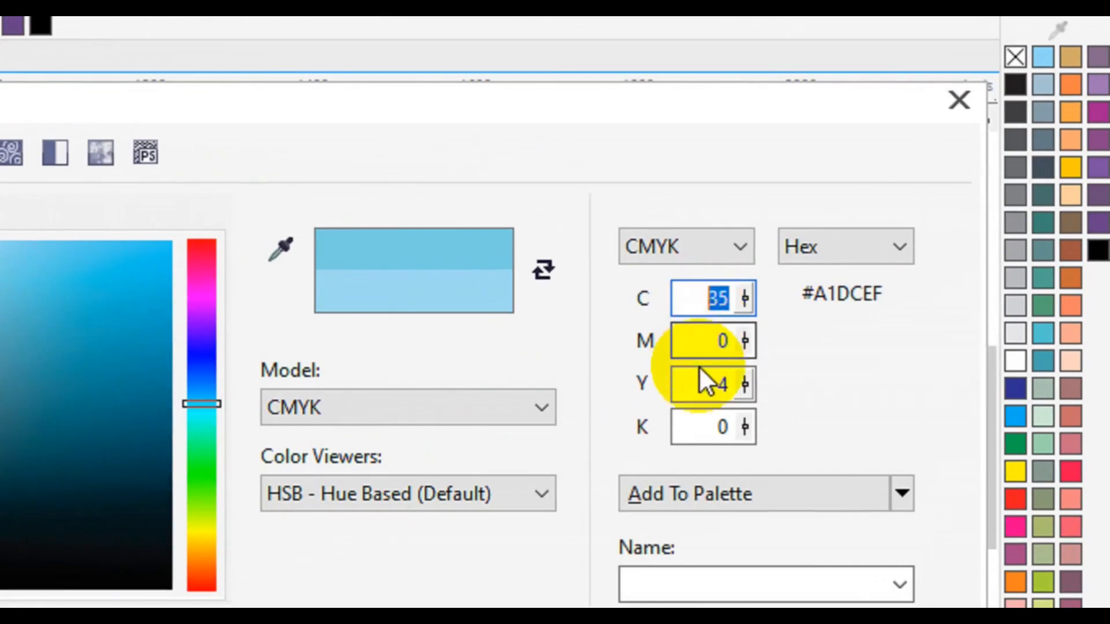
left_click(705, 346)
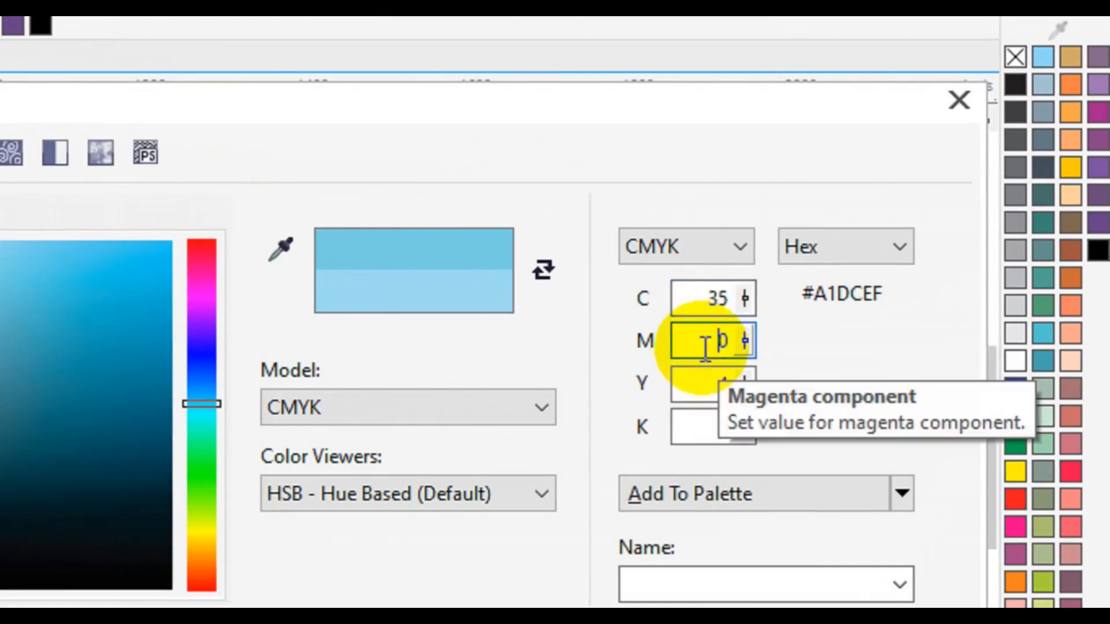
left_click(706, 387)
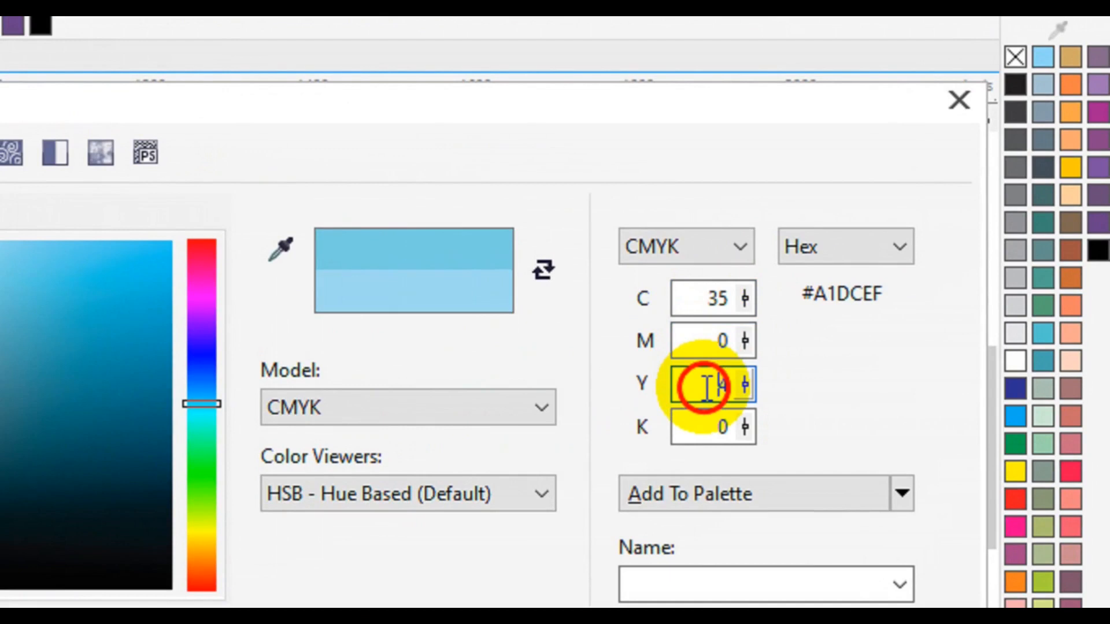
left_click(706, 427)
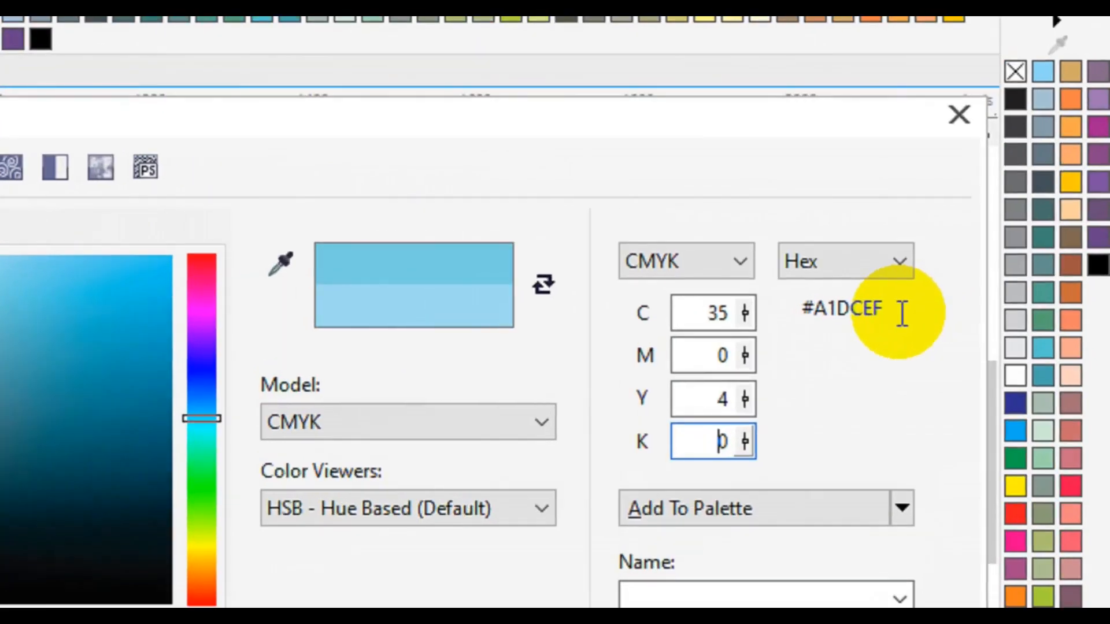
left_click_drag(913, 308, 798, 315)
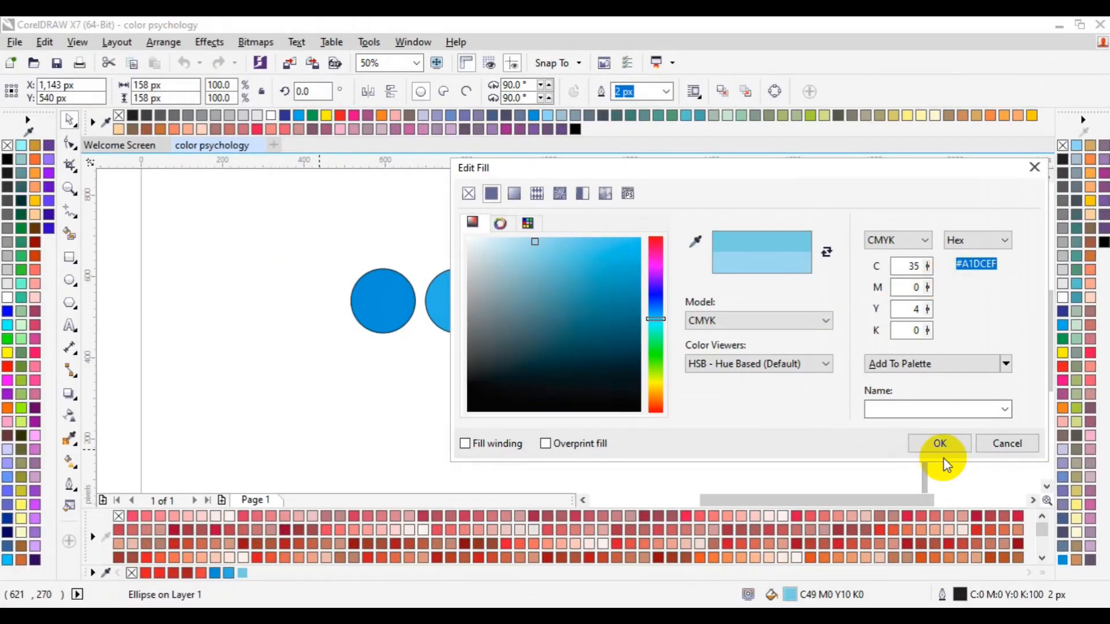
left_click(940, 448)
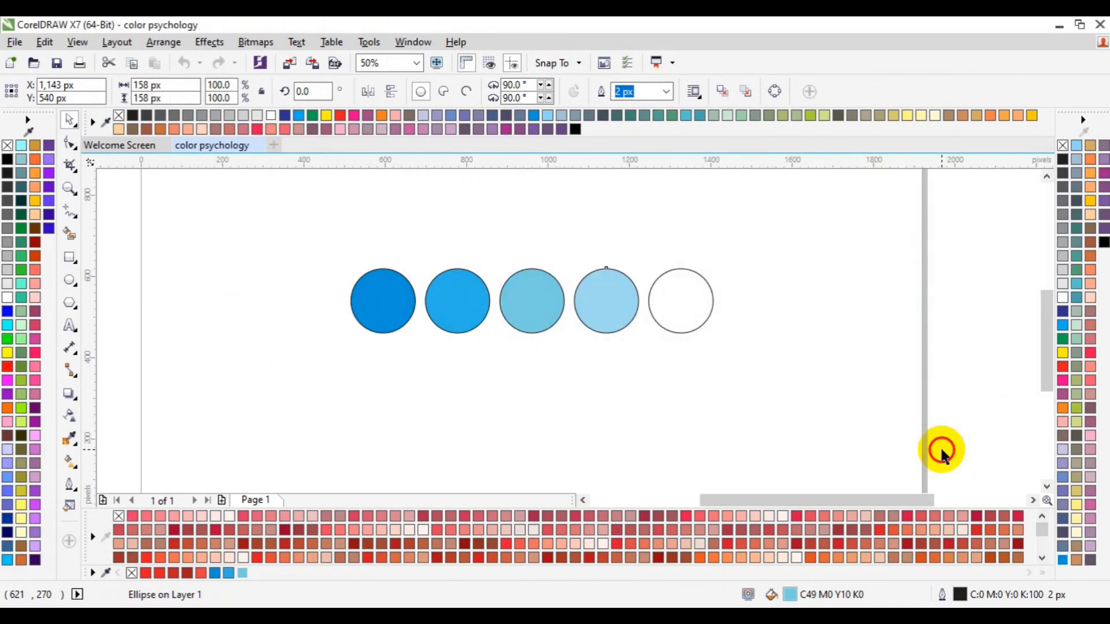
left_click(771, 450)
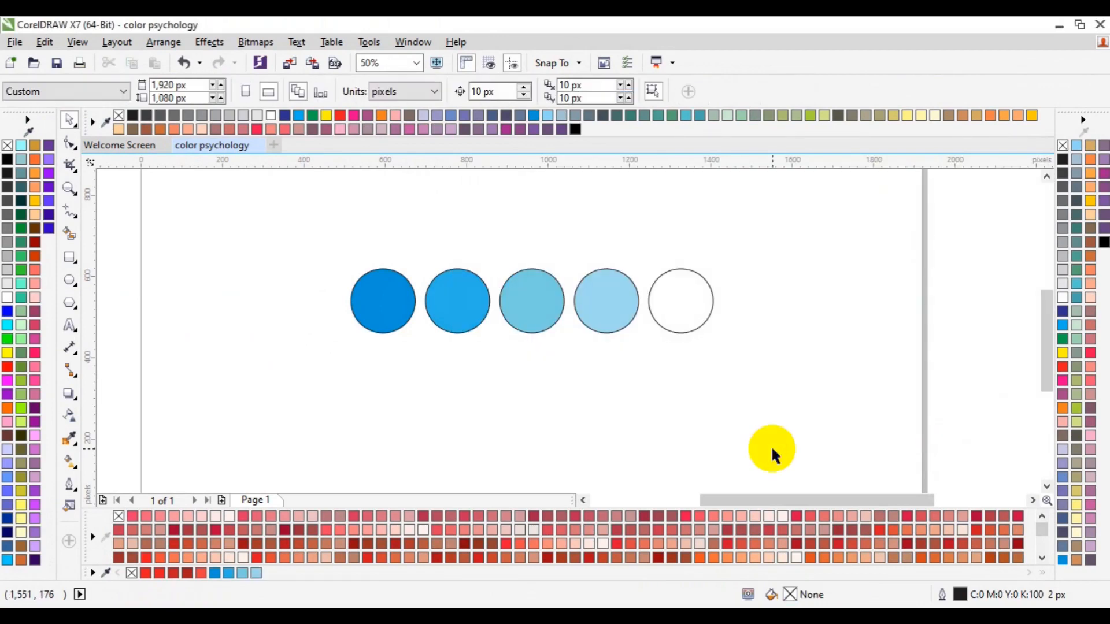